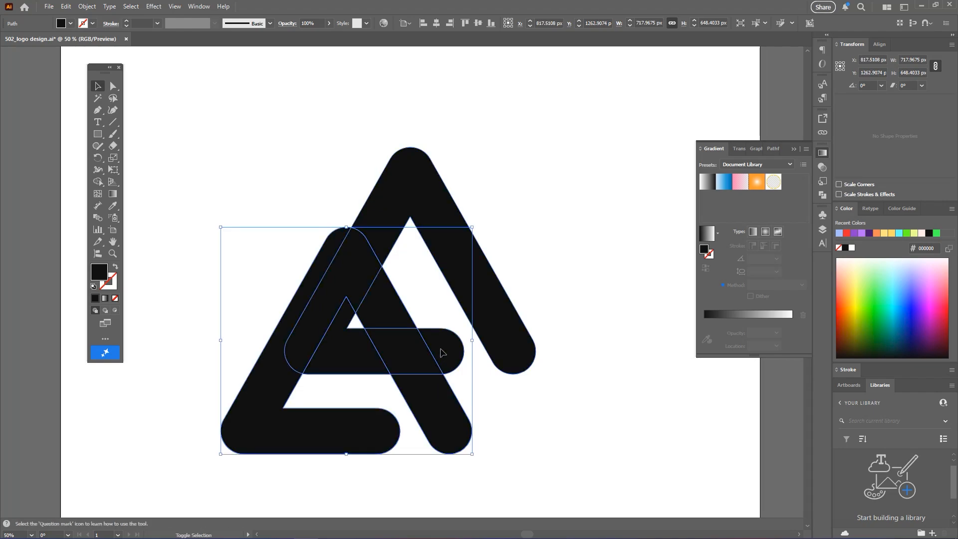
# Trim and merge the overlapping shapes with Shape Builder and add a thick black stroke to the resulting A shape
pyautogui.hotkey('shift', 'm')
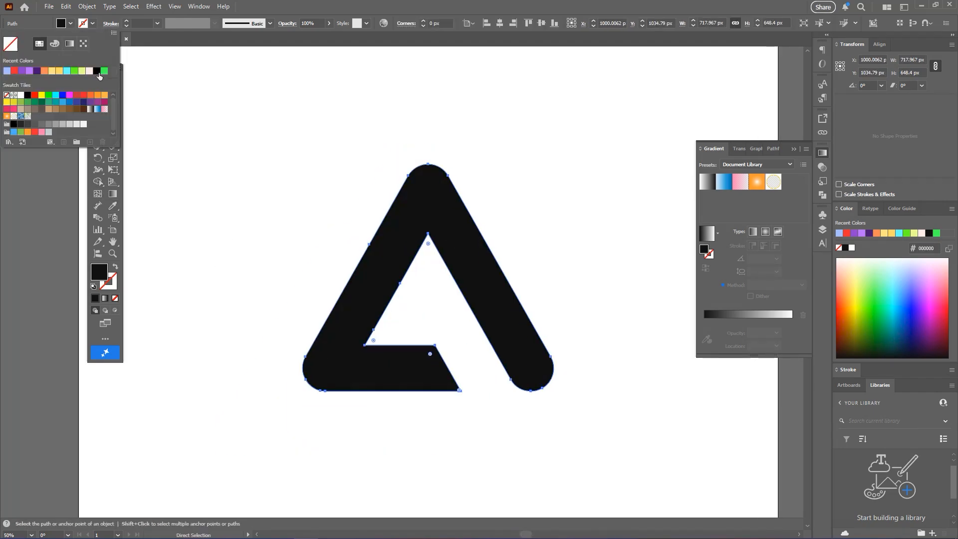
pyautogui.click(98, 74)
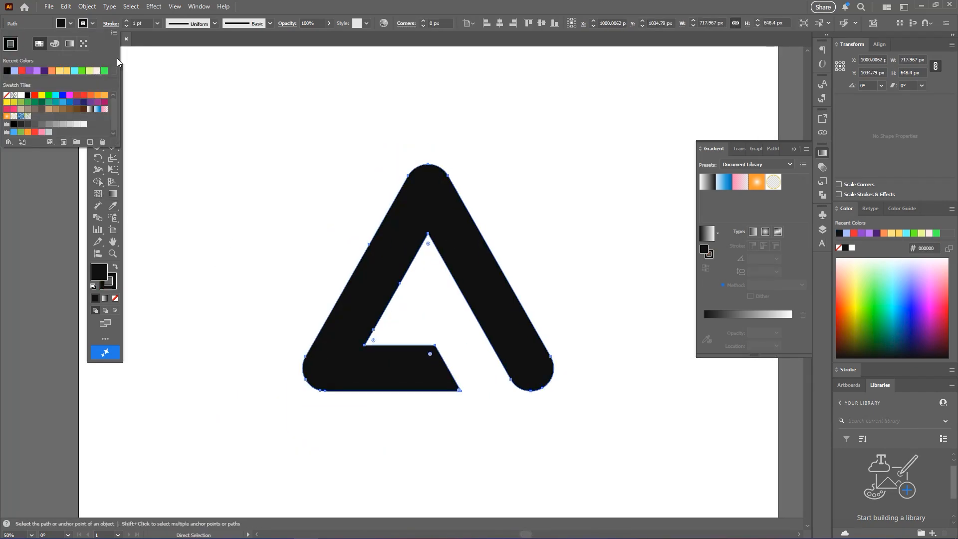
pyautogui.click(146, 23)
pyautogui.scroll(14, 145, 21)
pyautogui.scroll(13, 145, 23)
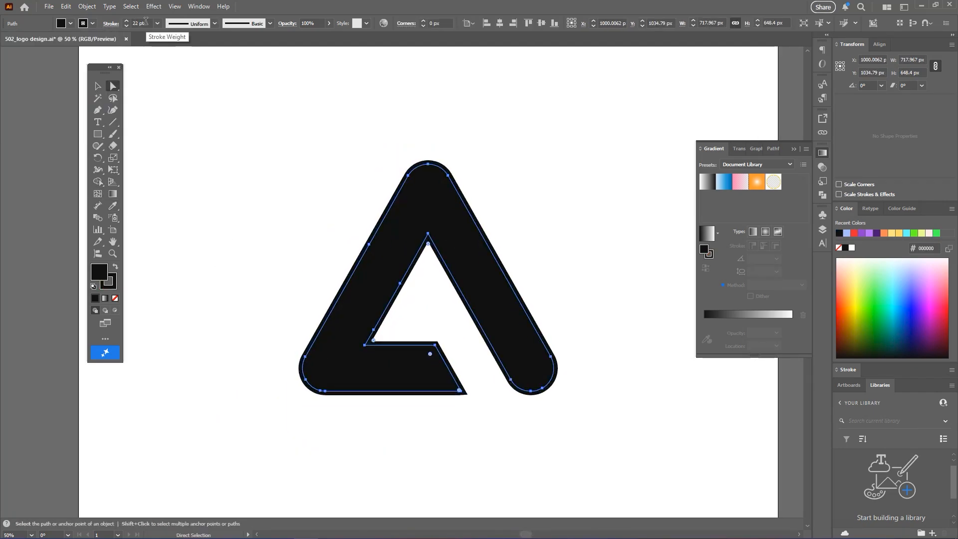
# Outline the A shape's stroke and unite it with the fill into one path
pyautogui.click(86, 7)
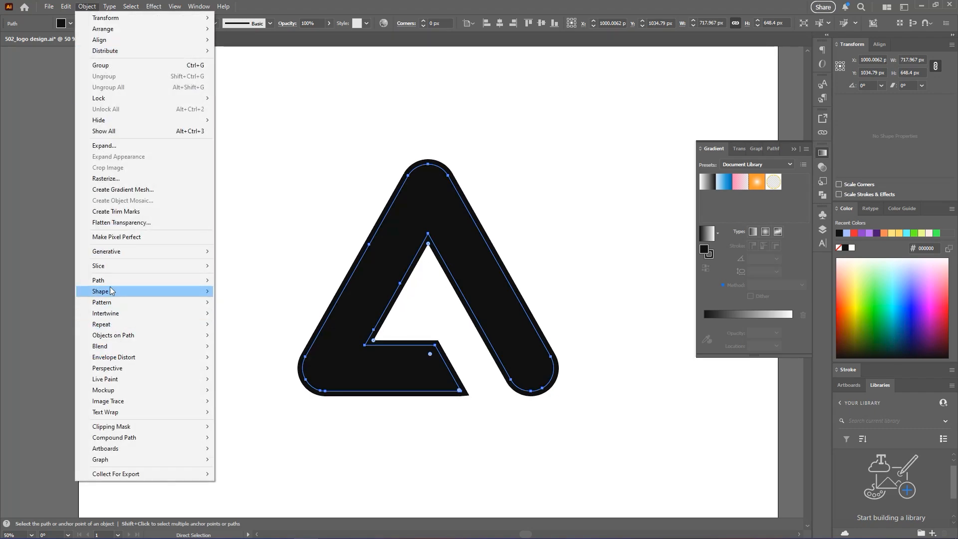
pyautogui.moveTo(130, 295)
pyautogui.click(240, 306)
pyautogui.hotkey('ctrl', 'shift', 'F9')
pyautogui.click(408, 364)
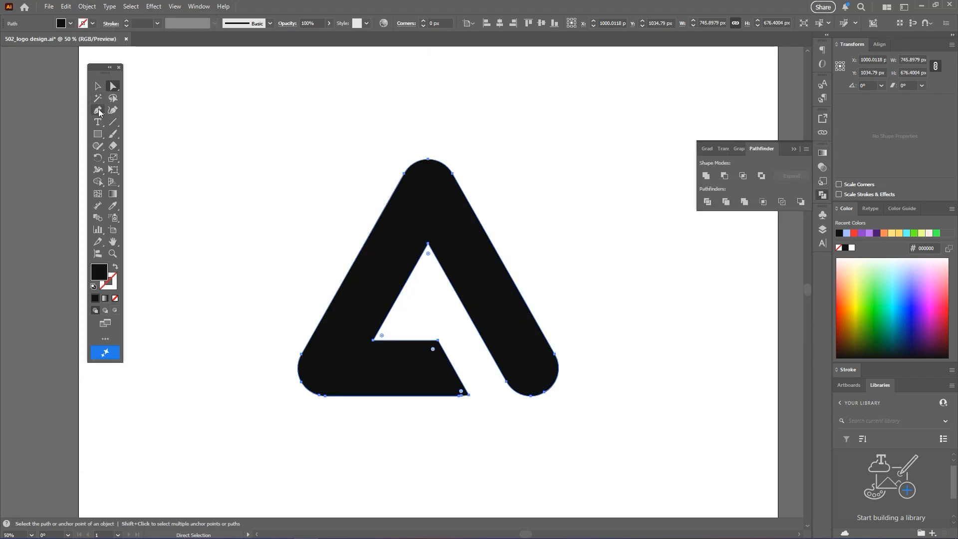
# Add an anchor point on the bottom bar's upper edge near the inner corner
pyautogui.moveTo(99, 112); pyautogui.dragTo(145, 121)
pyautogui.scroll(1, 397, 359)
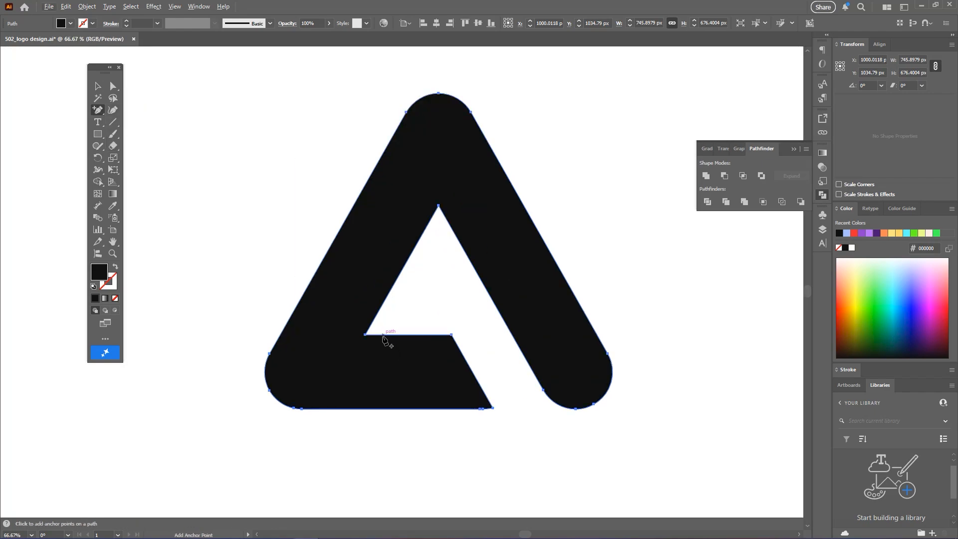
pyautogui.click(383, 335)
# Pull the bar's lower tip outward along its slanted edge and remove the excess triangle with Shape Builder
pyautogui.press('a')
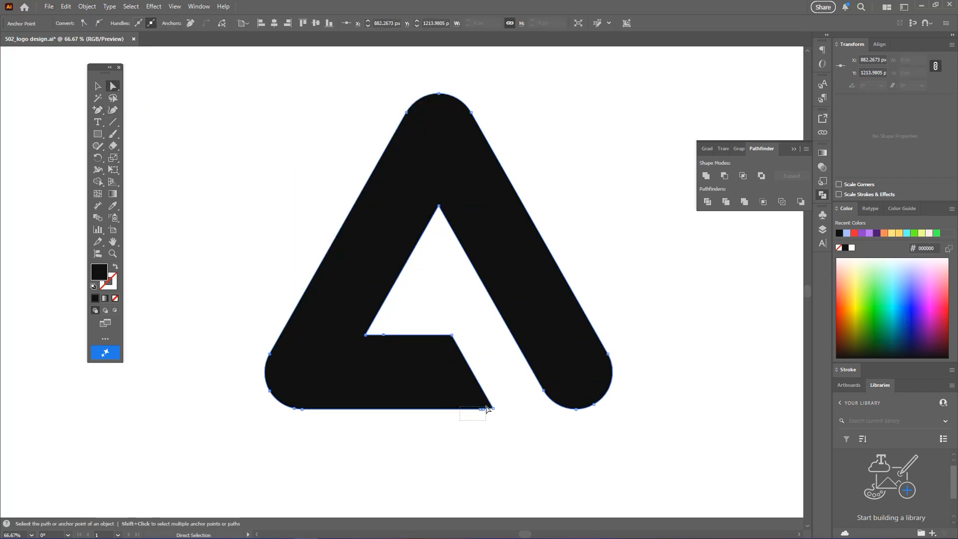
pyautogui.moveTo(487, 409); pyautogui.dragTo(504, 427)
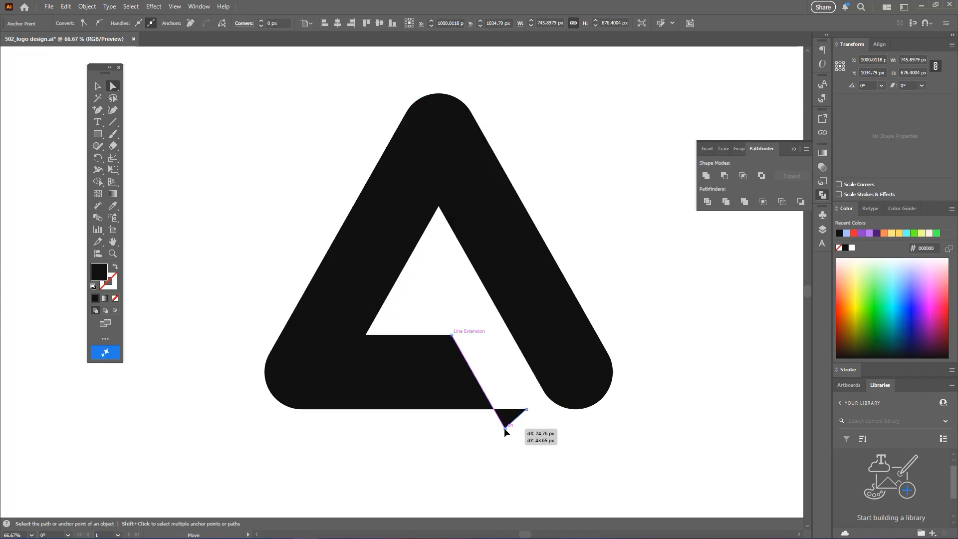
pyautogui.hotkey('shift', 'm')
pyautogui.keyDown('alt'); pyautogui.click(508, 415); pyautogui.keyUp('alt')
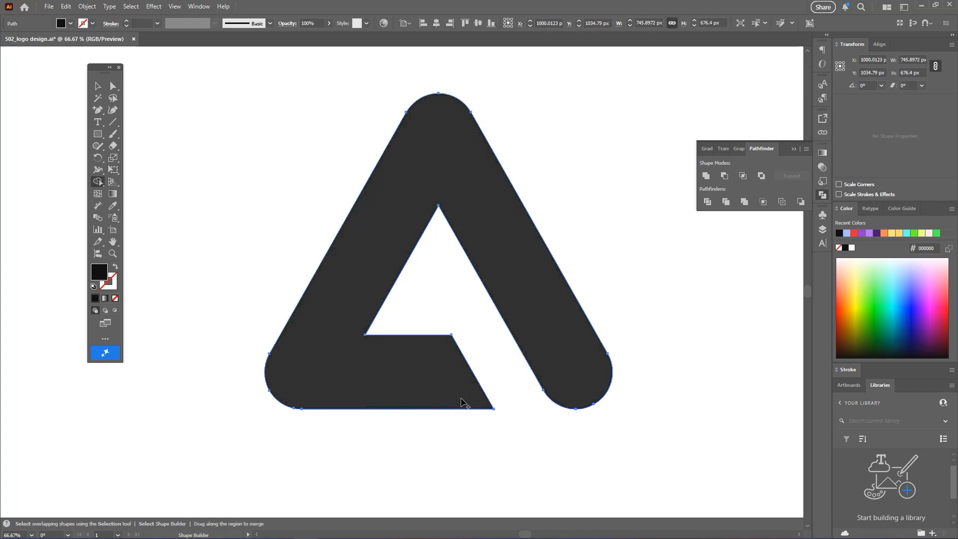
# Add an anchor point on the bottom bar's upper edge and round the bar's upper end into a curve
pyautogui.press('+')
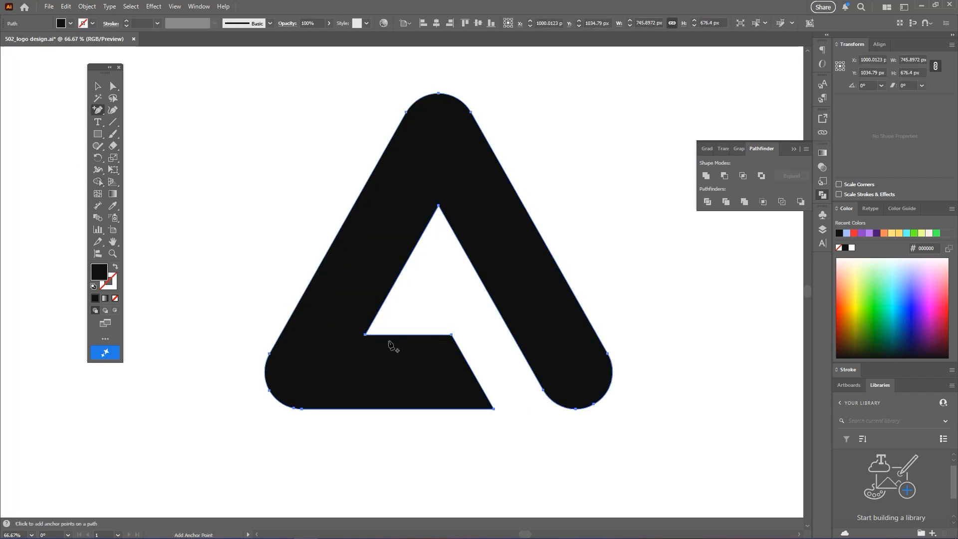
pyautogui.click(391, 335)
pyautogui.press('a')
pyautogui.moveTo(365, 335); pyautogui.dragTo(483, 462)
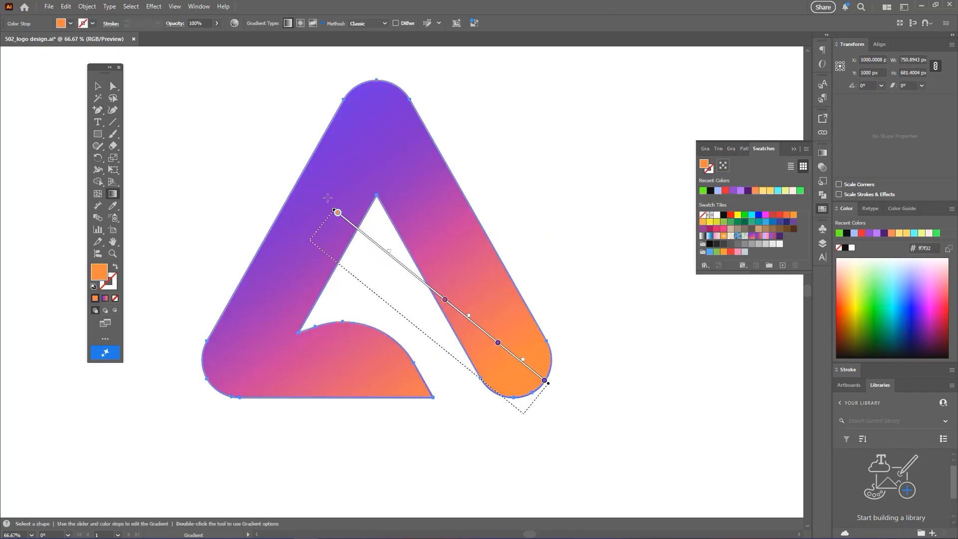
# Redirect the selected shape's gradient diagonally, with purple at the upper left and orange at the lower right
pyautogui.moveTo(256, 188); pyautogui.dragTo(507, 421)
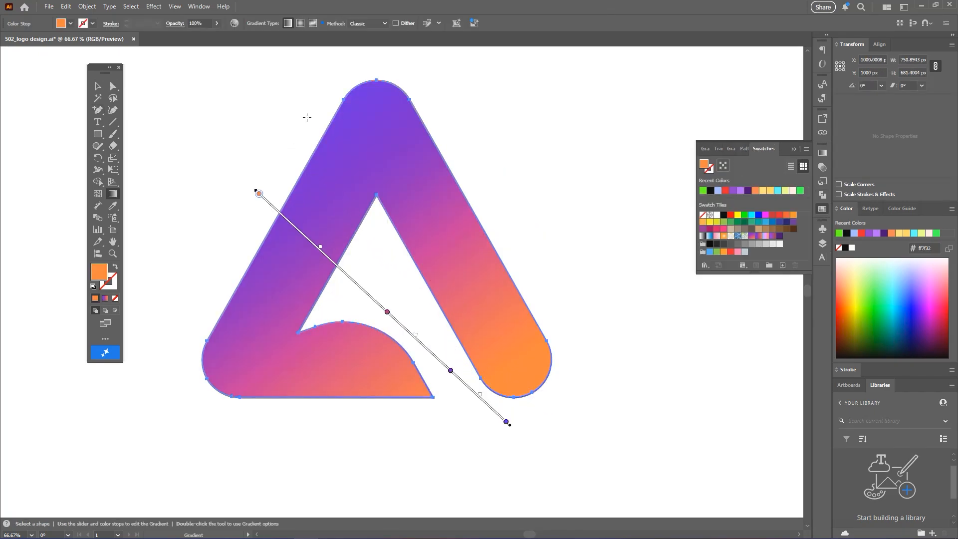
pyautogui.moveTo(307, 116); pyautogui.dragTo(559, 361)
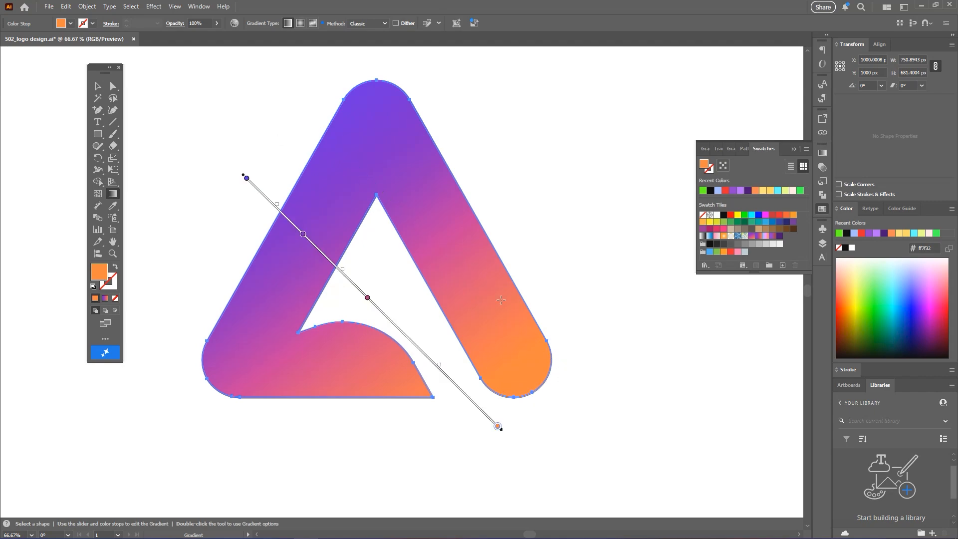
pyautogui.press('v')
pyautogui.click(213, 235)
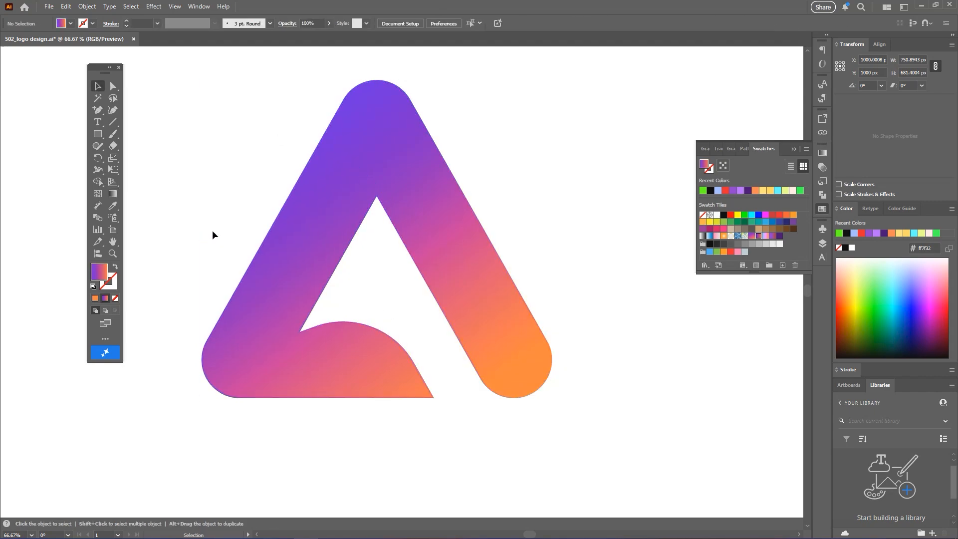
# Group the logo shapes and distort the group with Free Transform, pulling its lower-right corner down to a height of about 742 px
pyautogui.moveTo(201, 207); pyautogui.dragTo(294, 283)
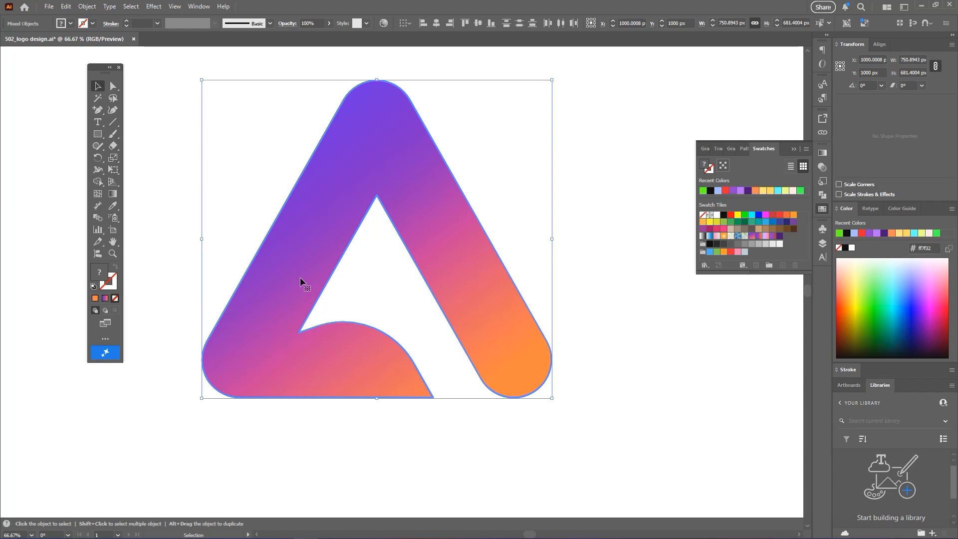
pyautogui.hotkey('ctrl', 'g')
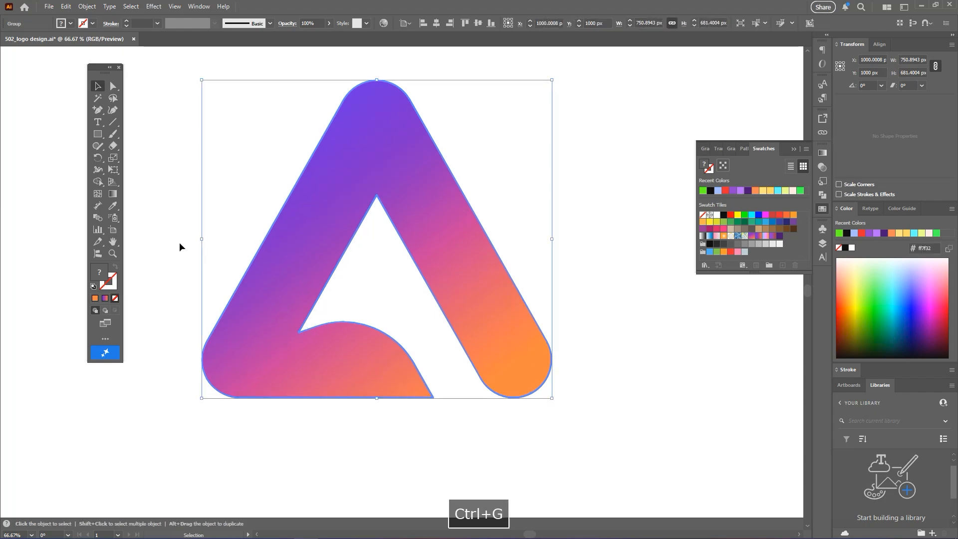
pyautogui.click(113, 169)
pyautogui.moveTo(554, 398); pyautogui.dragTo(561, 431)
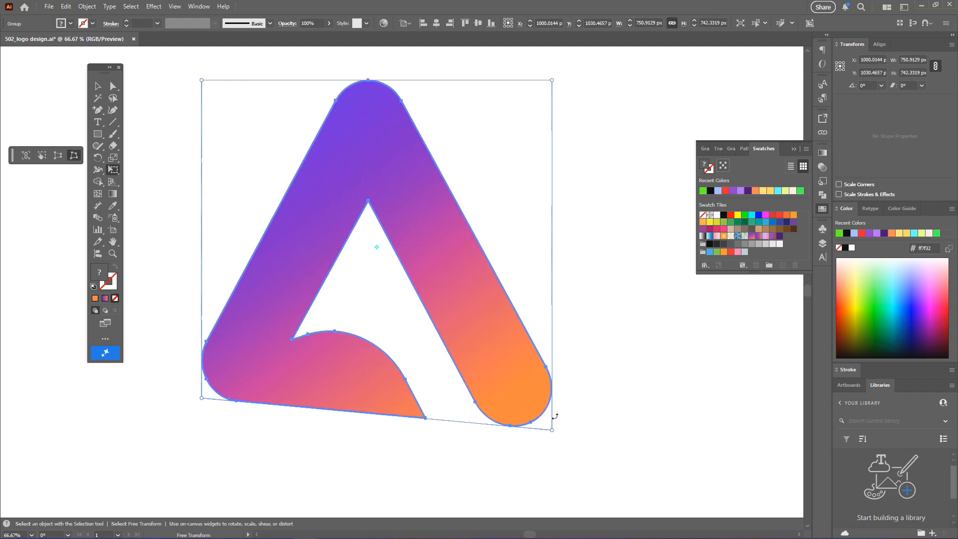
pyautogui.press('v')
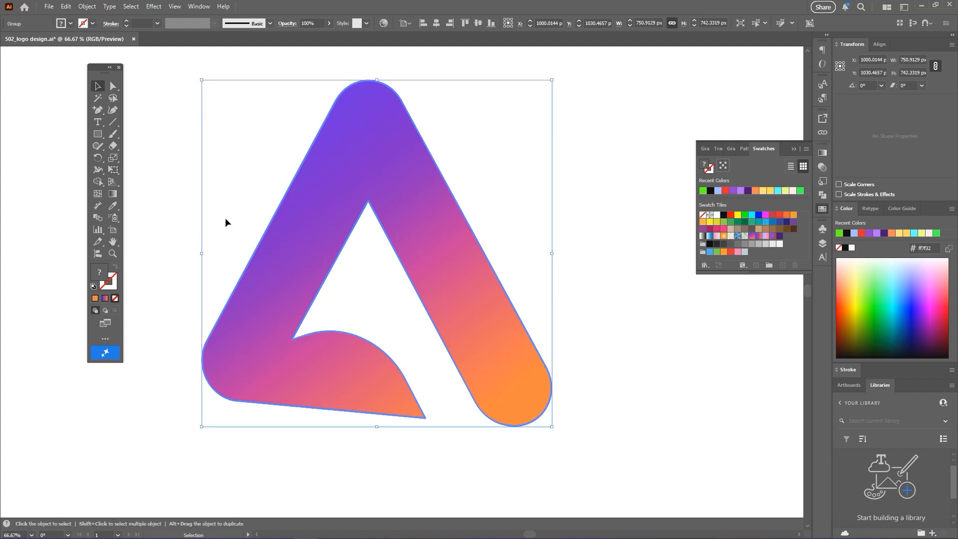
# Duplicate the distorted logo group about 10 px to the right and unite the copy into one path
pyautogui.click(226, 218)
pyautogui.click(287, 283)
pyautogui.click(241, 226)
pyautogui.click(274, 271)
pyautogui.moveTo(274, 273); pyautogui.dragTo(279, 273)
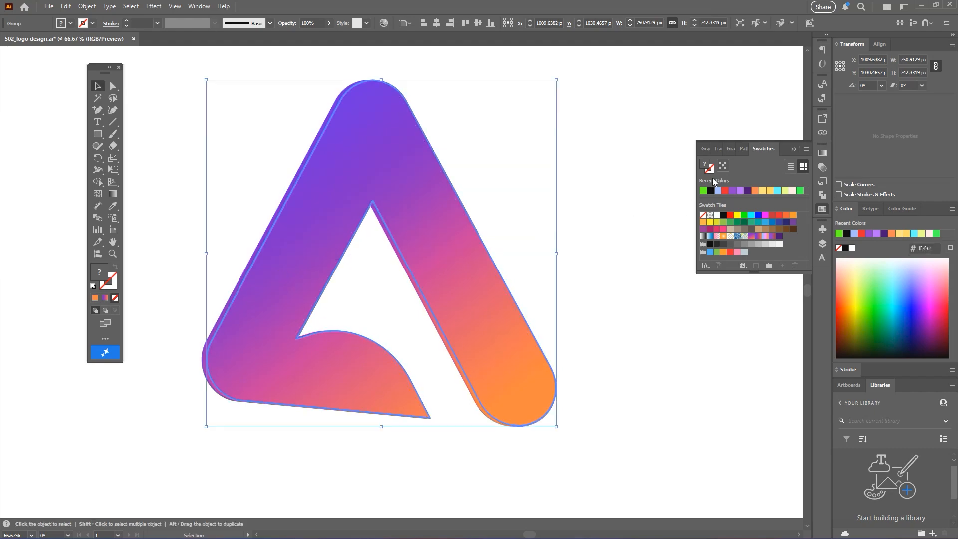
pyautogui.click(743, 148)
pyautogui.click(742, 174)
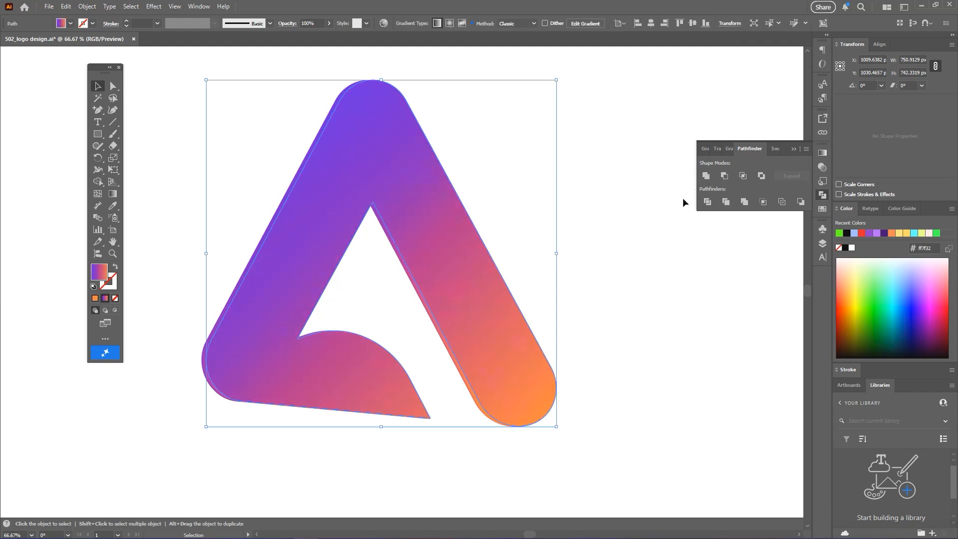
# Fill the united copy with the light lavender-to-pink gradient swatch and send it to the back
pyautogui.click(775, 148)
pyautogui.click(773, 235)
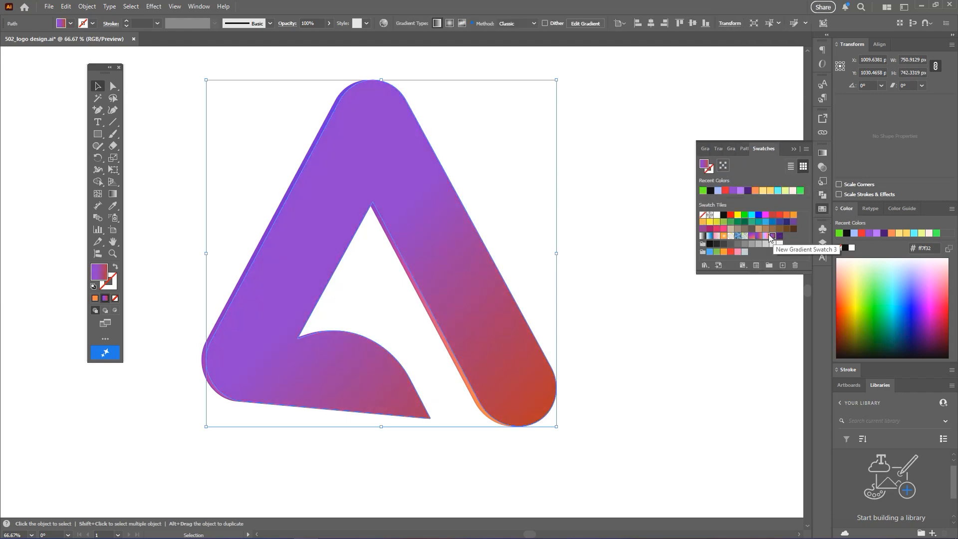
pyautogui.click(765, 235)
pyautogui.hotkey('ctrl', 'shift', '[')
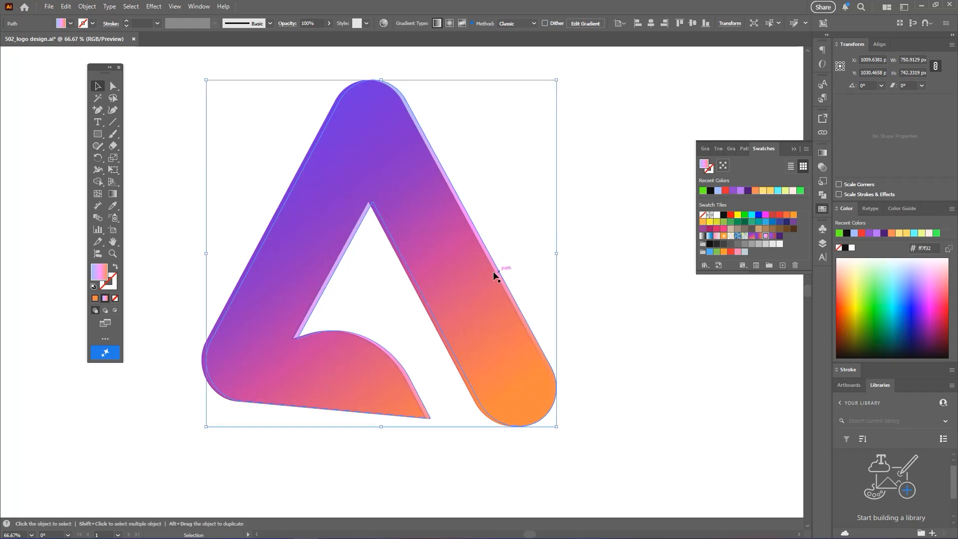
# Place a united copy of the logo group about 48 px to the right, behind all other shapes
pyautogui.moveTo(371, 238); pyautogui.dragTo(395, 241)
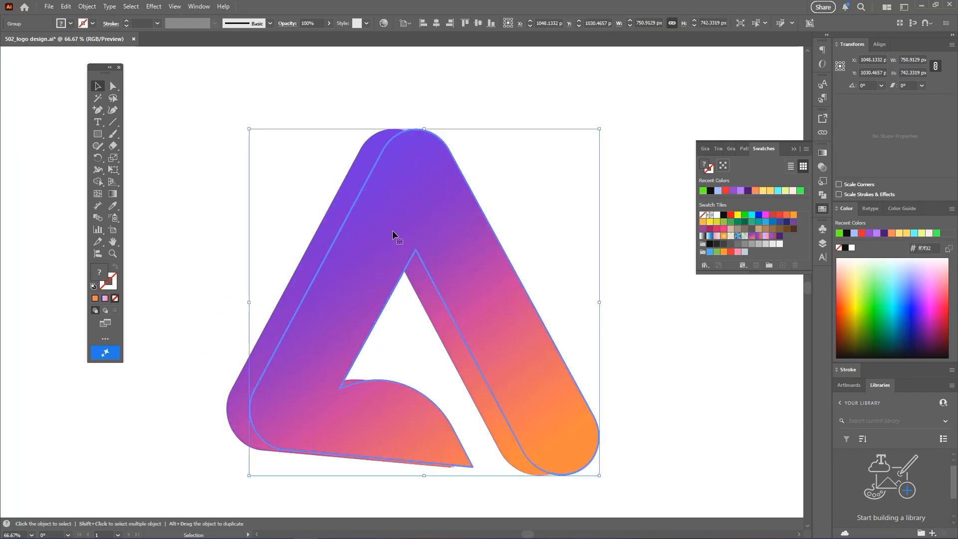
pyautogui.hotkey('ctrl', 'shift', '[')
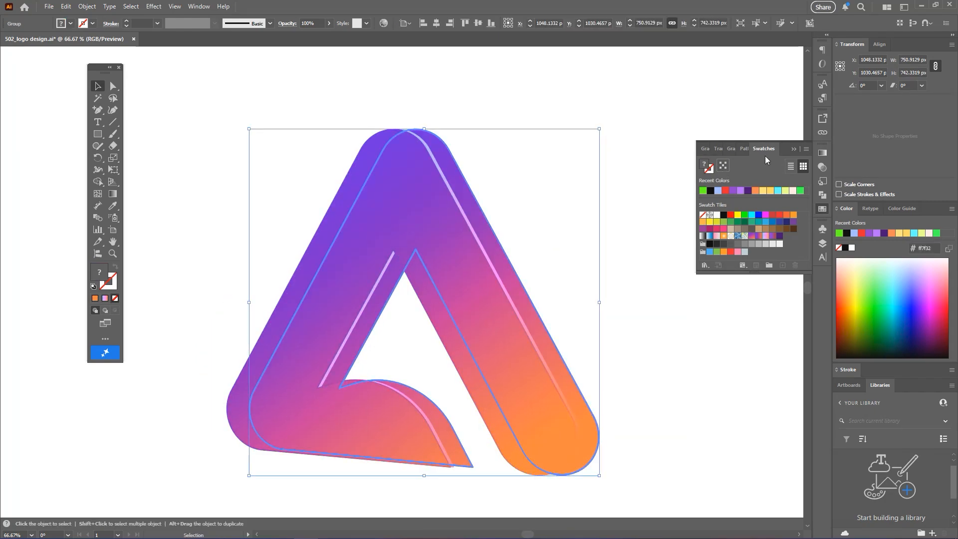
pyautogui.click(743, 148)
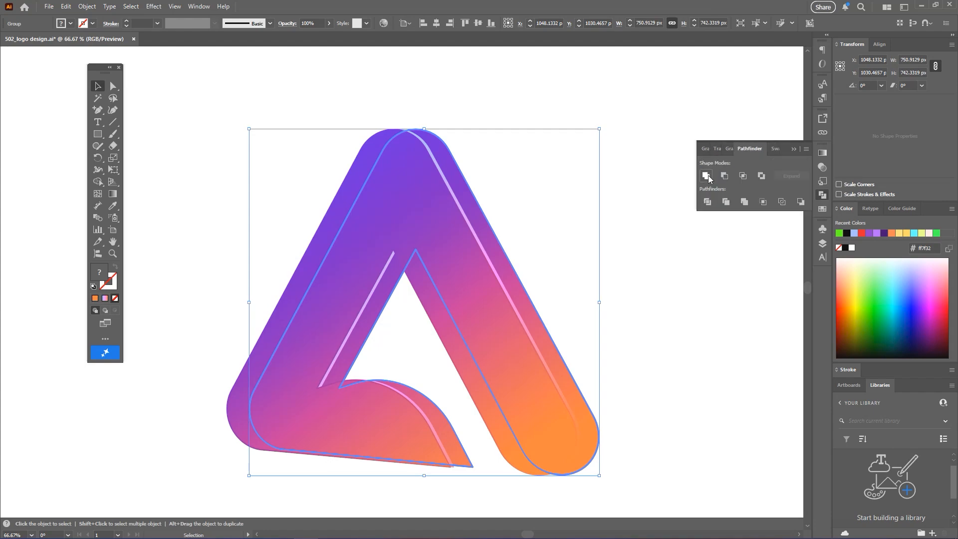
pyautogui.click(706, 175)
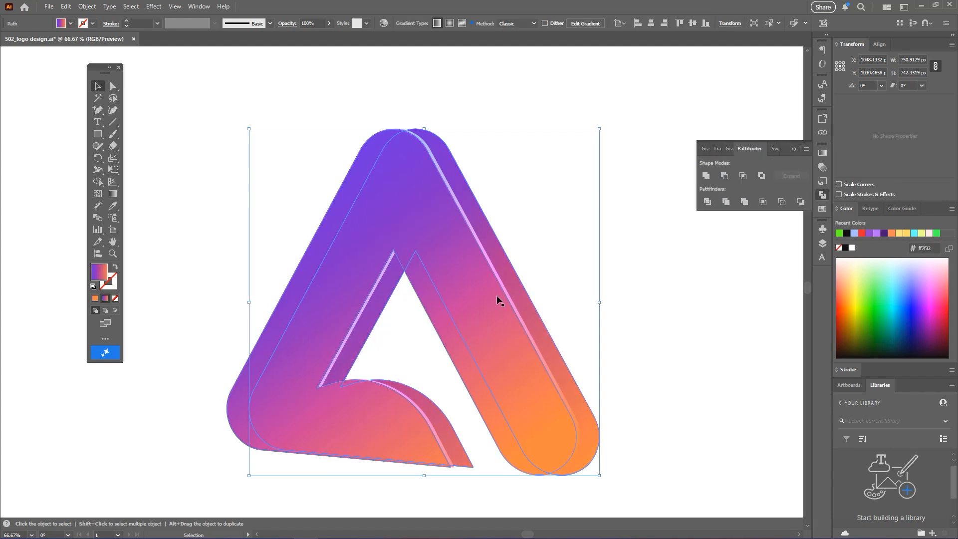
# Nudge the rearmost copy slightly upward to about Y 1028 px
pyautogui.press('space')
pyautogui.moveTo(475, 410); pyautogui.dragTo(478, 369)
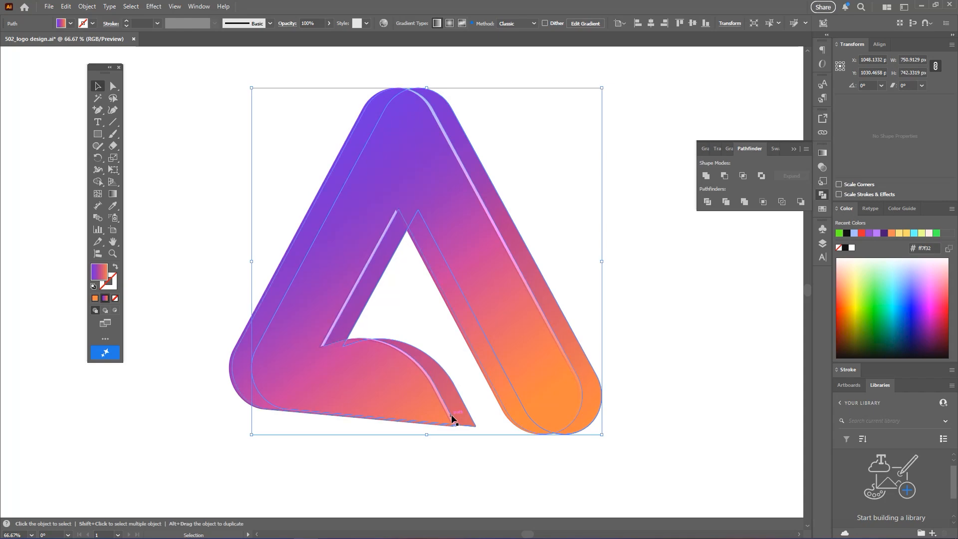
pyautogui.scroll(1, 452, 419)
pyautogui.press('Up')
pyautogui.scroll(-1, 458, 402)
# Adjust the lower anchor points of the back copies at the bar's tip to form a clean slanted depth edge
pyautogui.press('a')
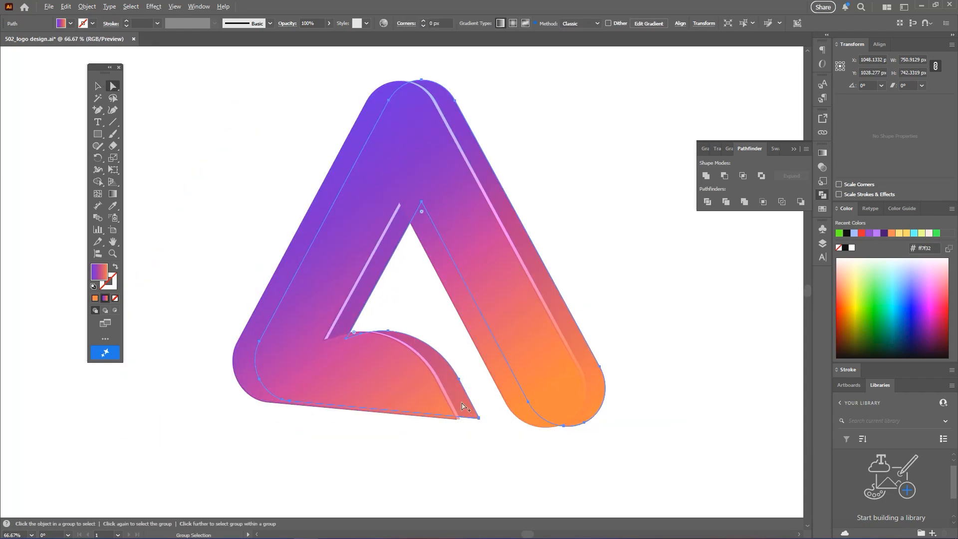
pyautogui.scroll(3, 454, 381)
pyautogui.scroll(-2, 456, 390)
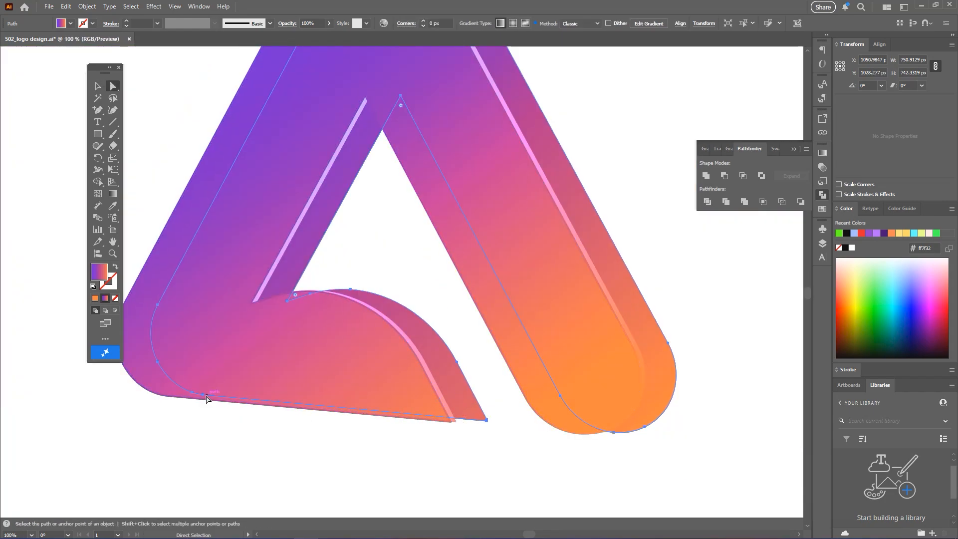
pyautogui.moveTo(274, 403); pyautogui.dragTo(465, 394)
pyautogui.scroll(4, 451, 423)
pyautogui.scroll(-4, 447, 417)
pyautogui.scroll(3, 449, 378)
pyautogui.click(432, 373)
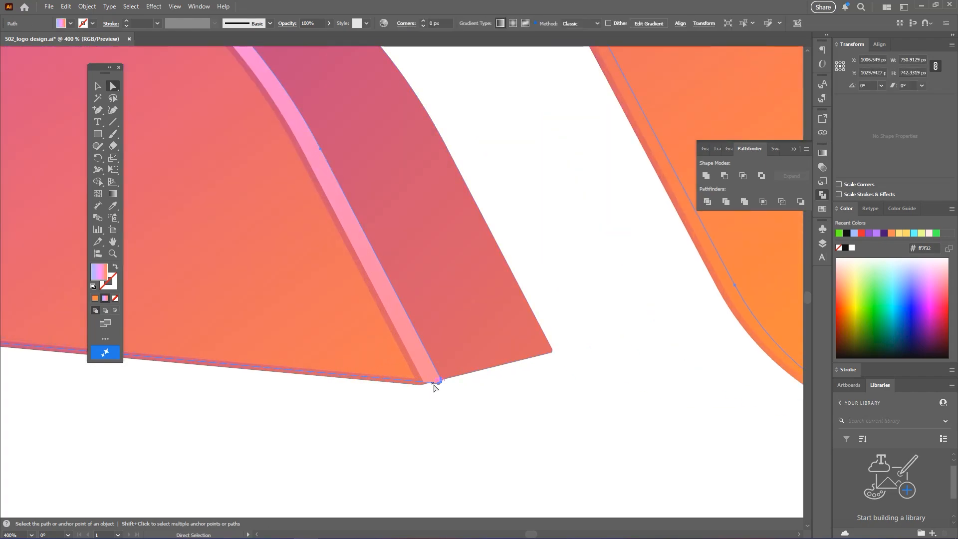
# Draw a small closed patch with the Pen tool over the notch between the two rounded tops
pyautogui.scroll(-4, 442, 407)
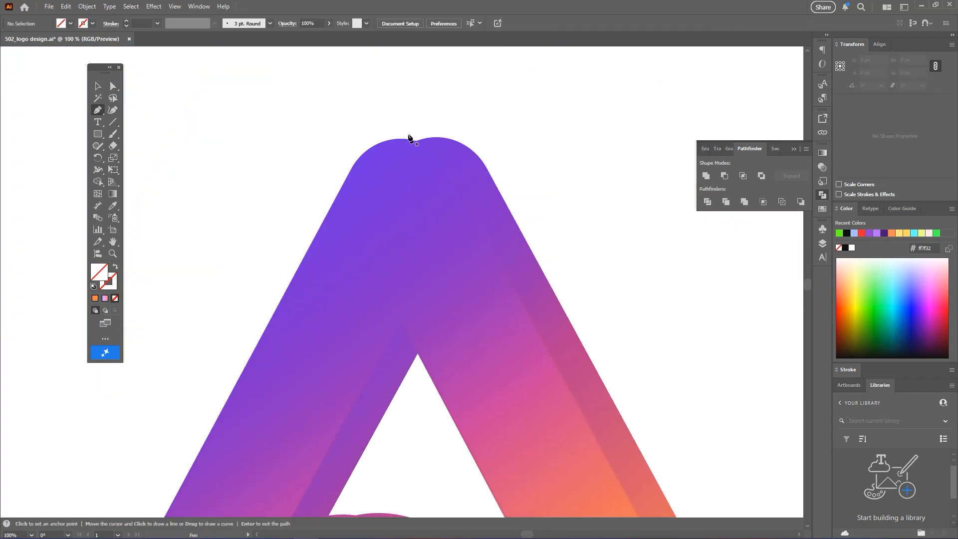
pyautogui.scroll(1, 427, 140)
pyautogui.click(439, 141)
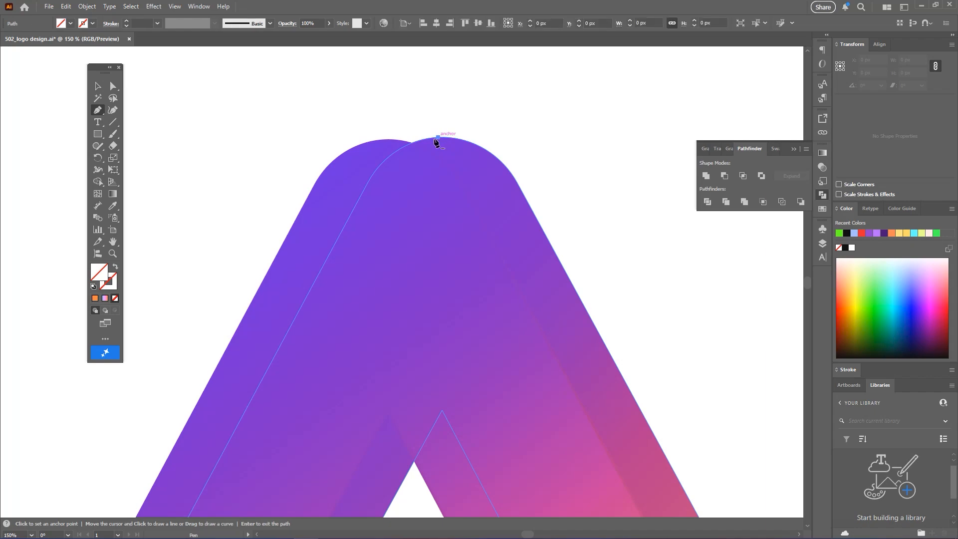
pyautogui.scroll(2, 382, 146)
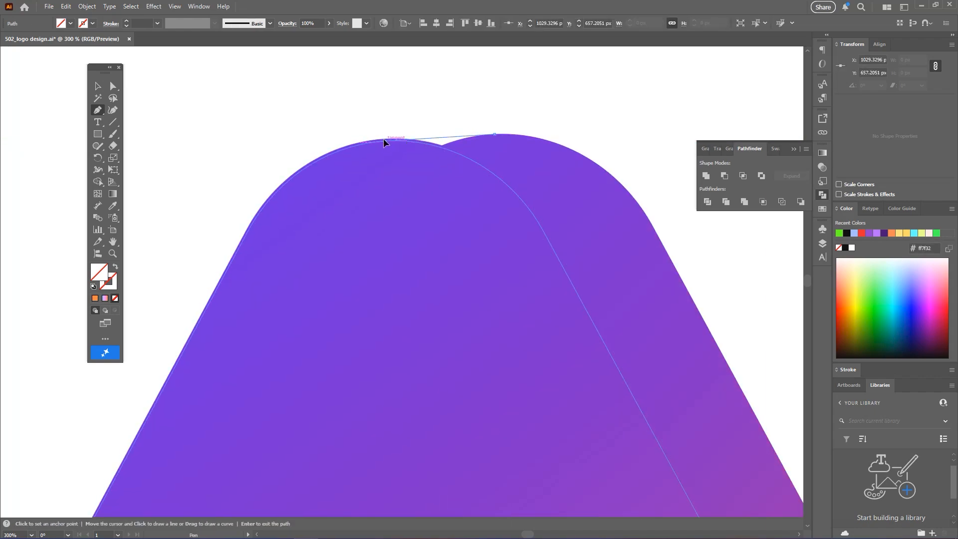
pyautogui.hotkey('ctrl', 'z')
pyautogui.click(428, 214)
pyautogui.click(519, 177)
pyautogui.click(495, 134)
pyautogui.scroll(-3, 412, 219)
# Try to unite the notch patch with the adjoining logo shape, and undo the union
pyautogui.press('a')
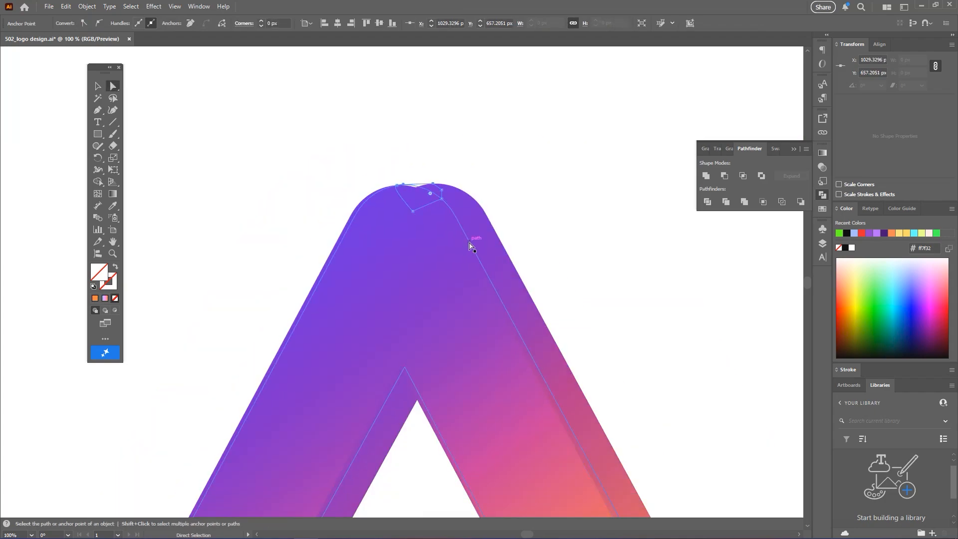
pyautogui.keyDown('shift'); pyautogui.click(475, 243); pyautogui.keyUp('shift')
pyautogui.click(706, 176)
pyautogui.scroll(-2, 476, 220)
pyautogui.hotkey('ctrl', 'z')
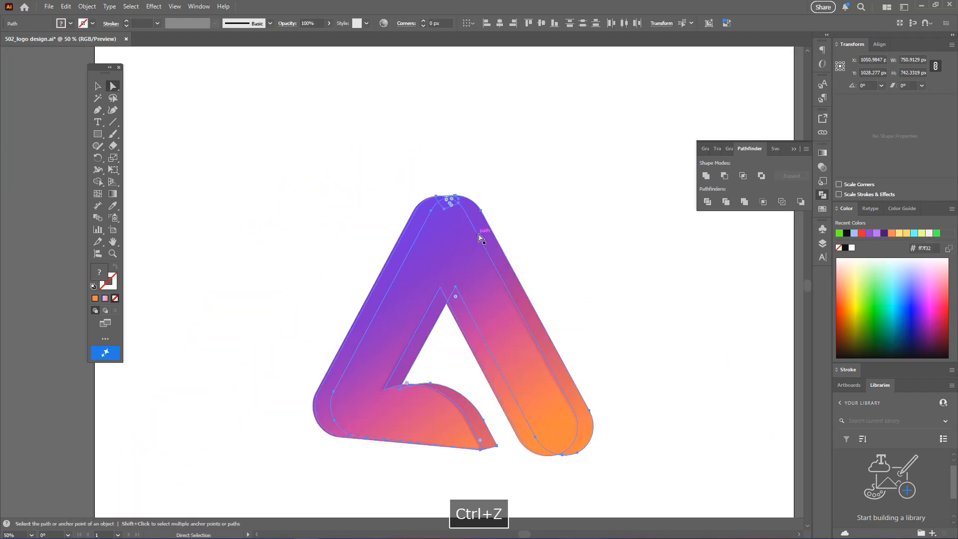
# Sample the logo's purple-to-orange gradient onto the combined back shape and send it behind the front letter
pyautogui.press('i')
pyautogui.click(488, 217)
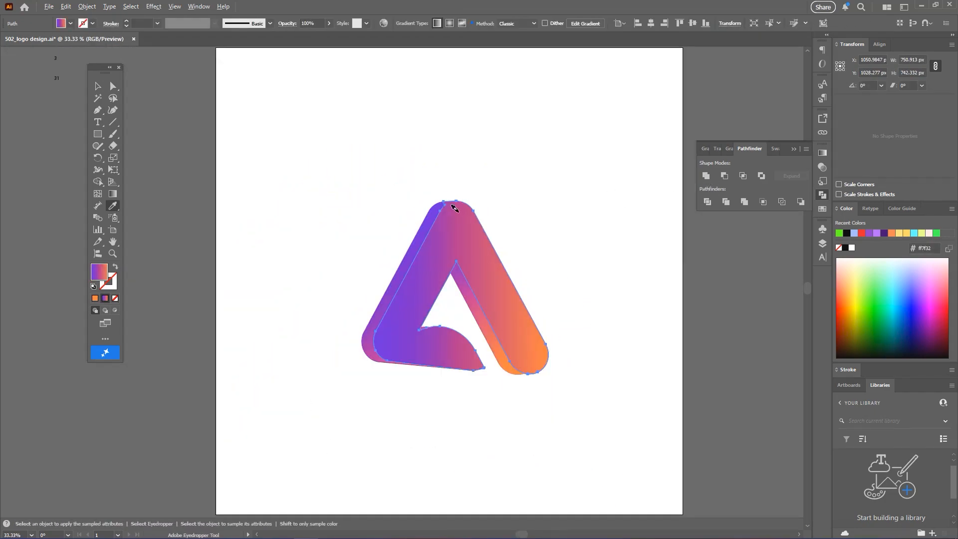
pyautogui.hotkey('ctrl', 'shift', 'l')
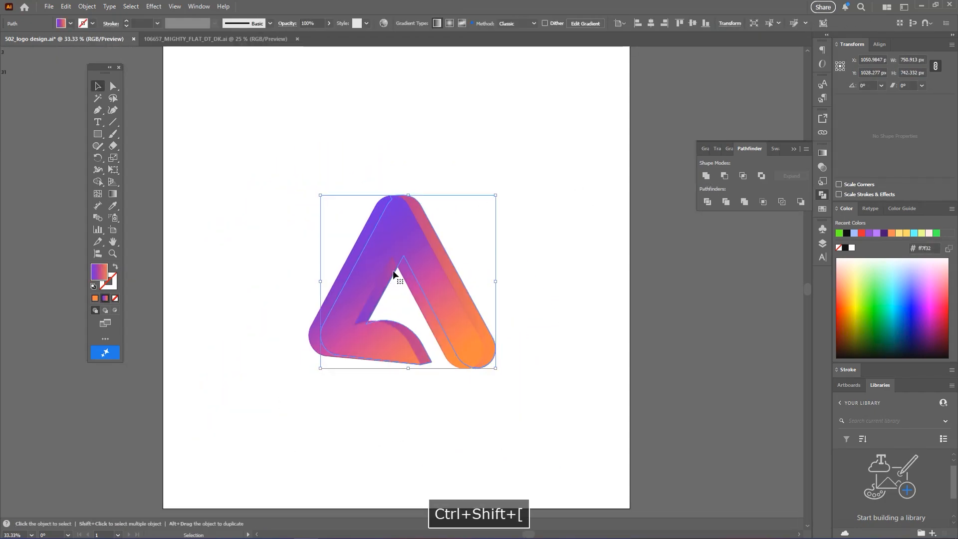
pyautogui.click(388, 409)
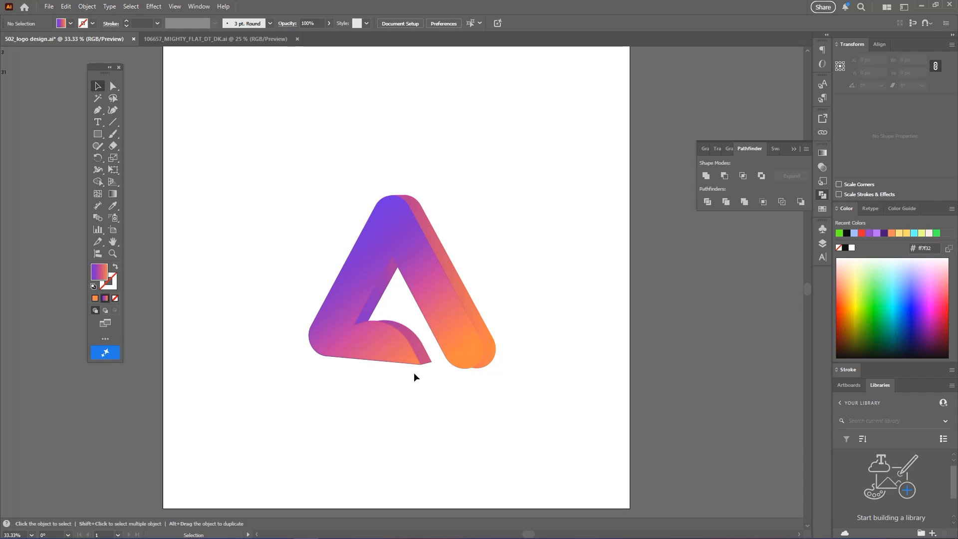
pyautogui.moveTo(428, 359); pyautogui.dragTo(443, 384)
pyautogui.hotkey('ctrl', 'z')
pyautogui.click(429, 403)
# Redirect the back shape's gradient diagonally from the upper-left side to the lower-right foot at about -43°
pyautogui.click(490, 346)
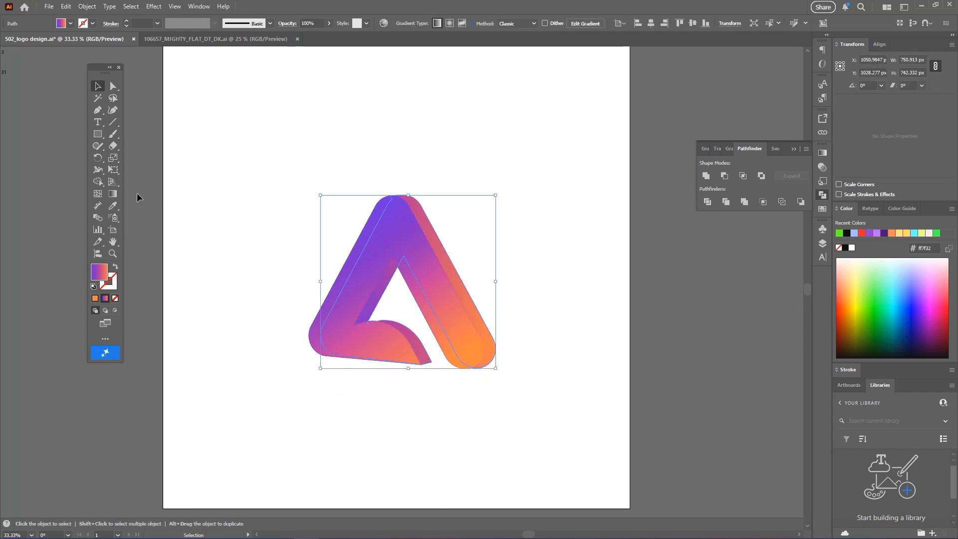
pyautogui.press('g')
pyautogui.moveTo(356, 199); pyautogui.dragTo(498, 348)
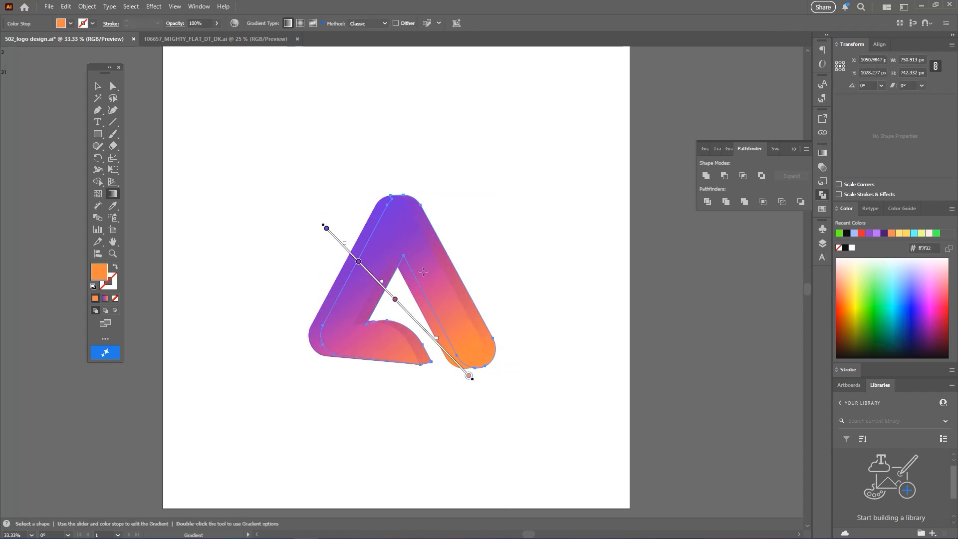
pyautogui.moveTo(376, 230); pyautogui.dragTo(501, 349)
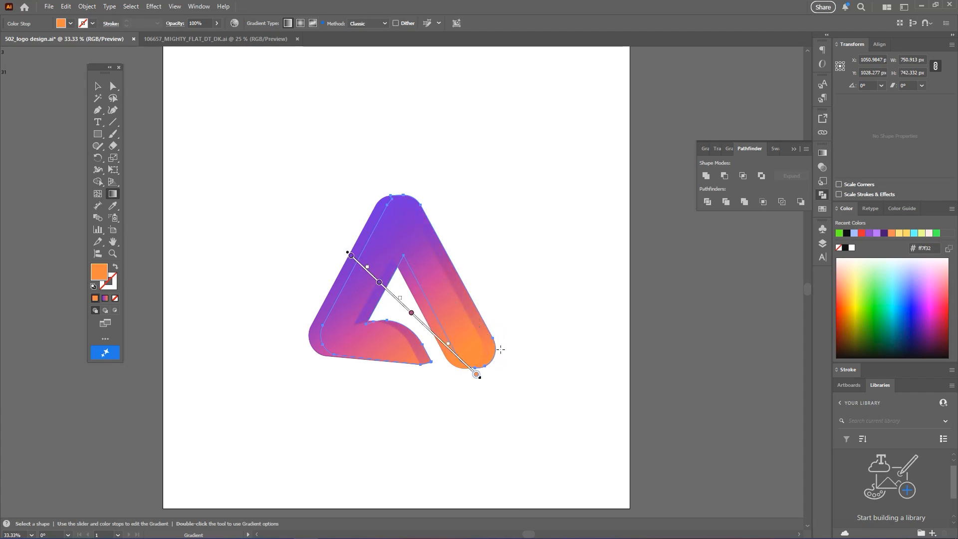
# Darken the two purple stops and the pink stop of the back shape's gradient by lowering their brightness
pyautogui.click(729, 149)
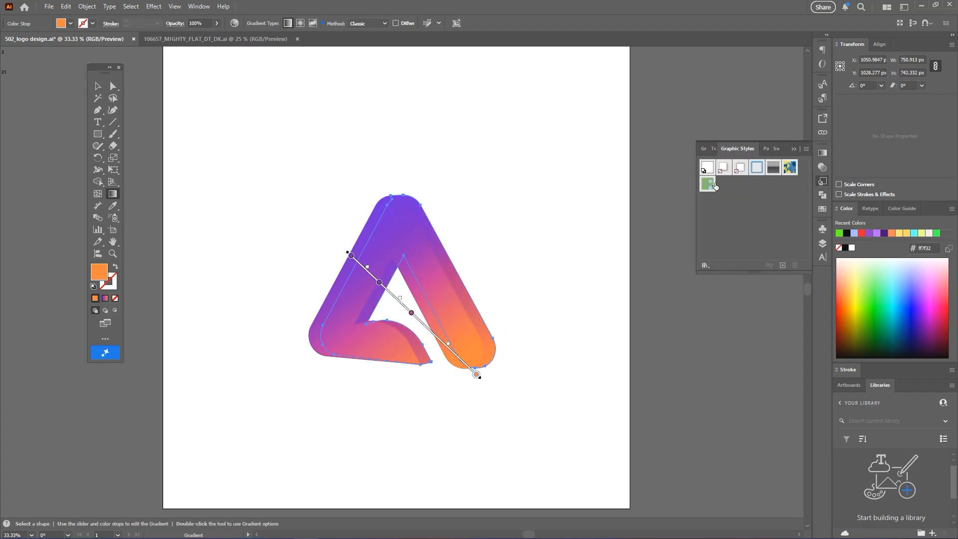
pyautogui.click(704, 149)
pyautogui.doubleClick(704, 301)
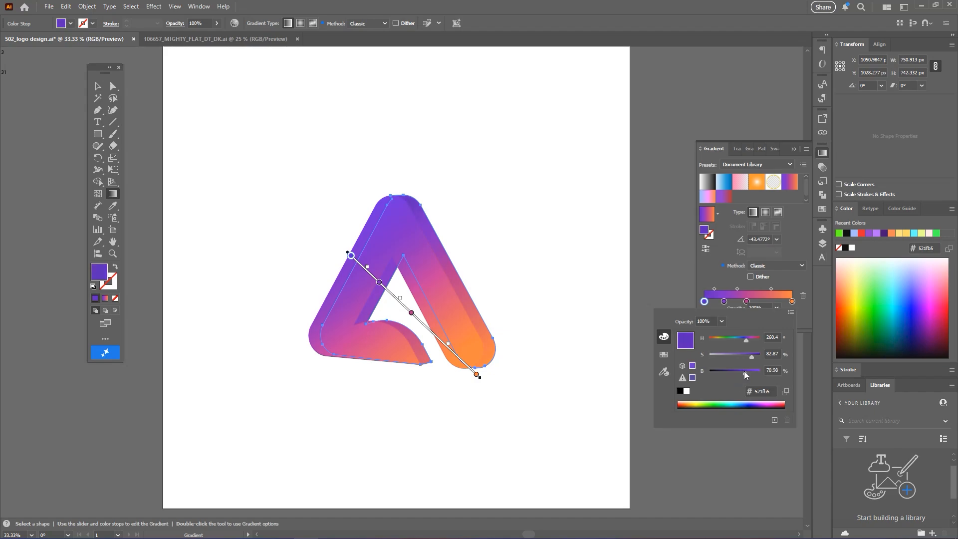
pyautogui.moveTo(744, 370); pyautogui.dragTo(736, 370)
pyautogui.doubleClick(723, 301)
pyautogui.doubleClick(746, 301)
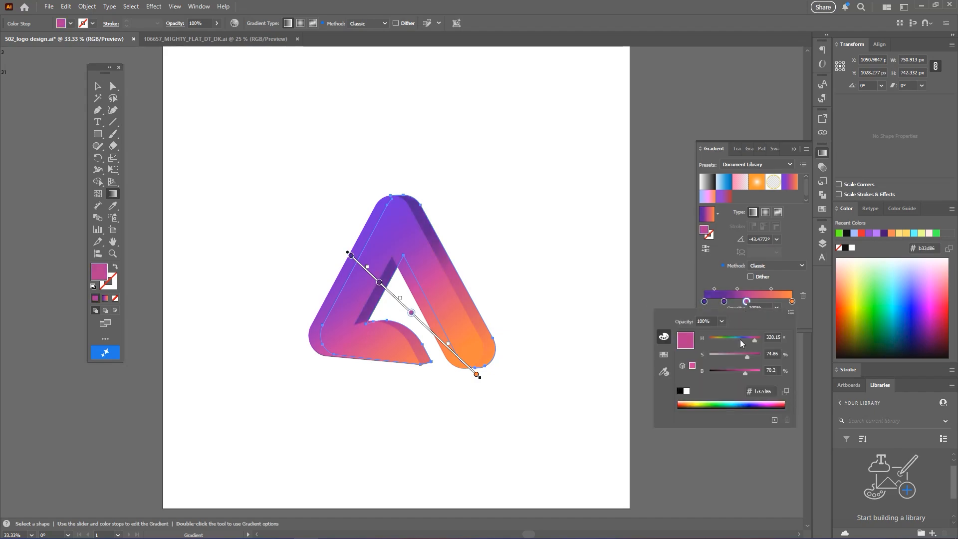
pyautogui.moveTo(740, 370); pyautogui.dragTo(737, 370)
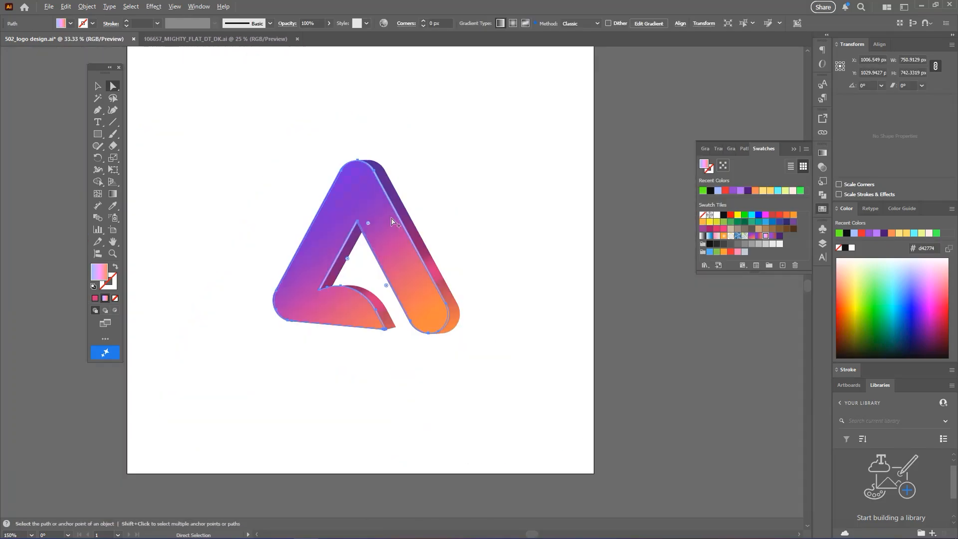
# Apply a Feather effect to the selected front copy with the light gradient to soften the edge highlight
pyautogui.scroll(-1, 392, 219)
pyautogui.scroll(1, 372, 192)
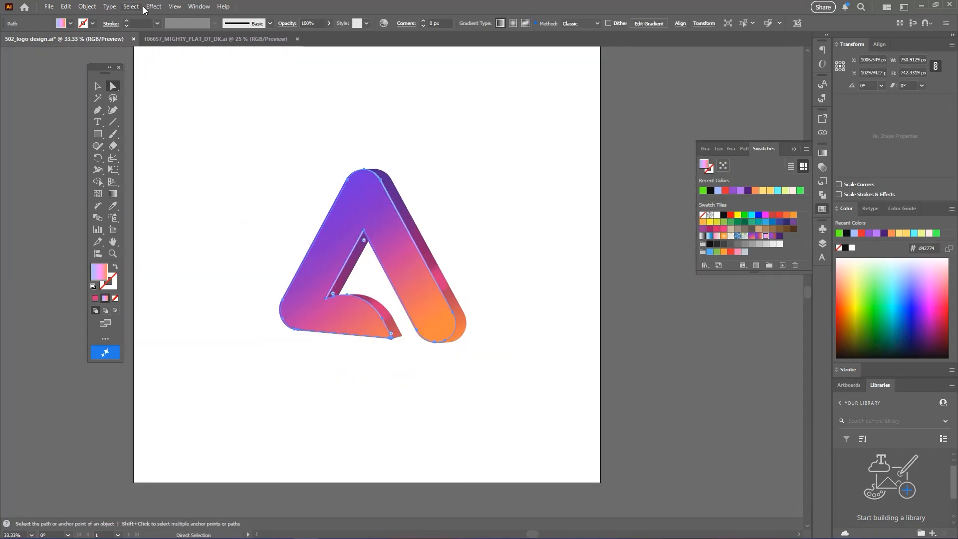
pyautogui.click(154, 7)
pyautogui.moveTo(209, 119)
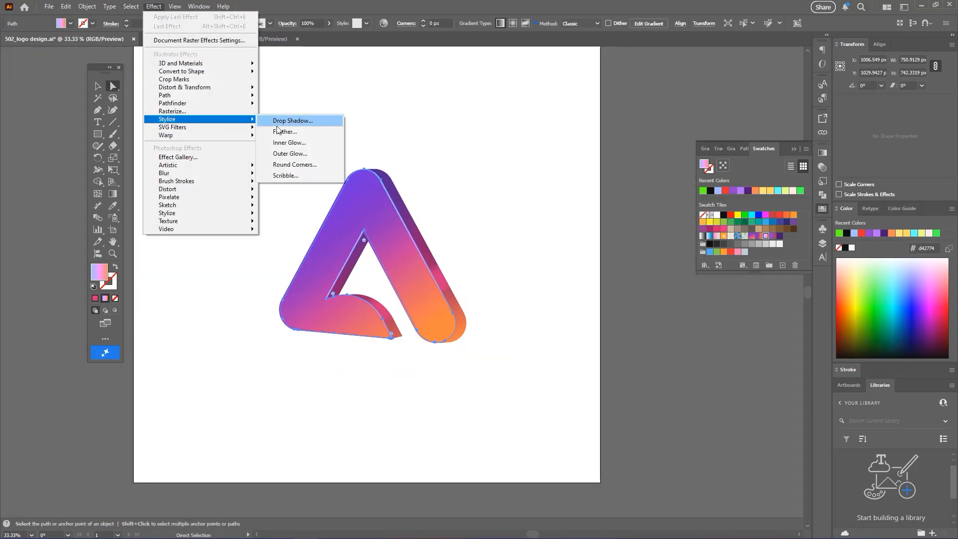
pyautogui.click(282, 130)
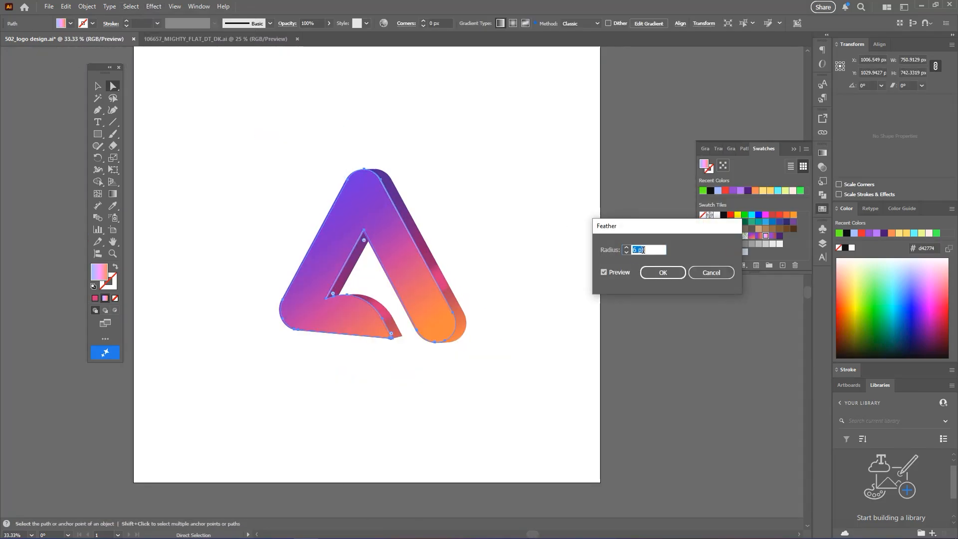
pyautogui.click(663, 272)
pyautogui.click(521, 363)
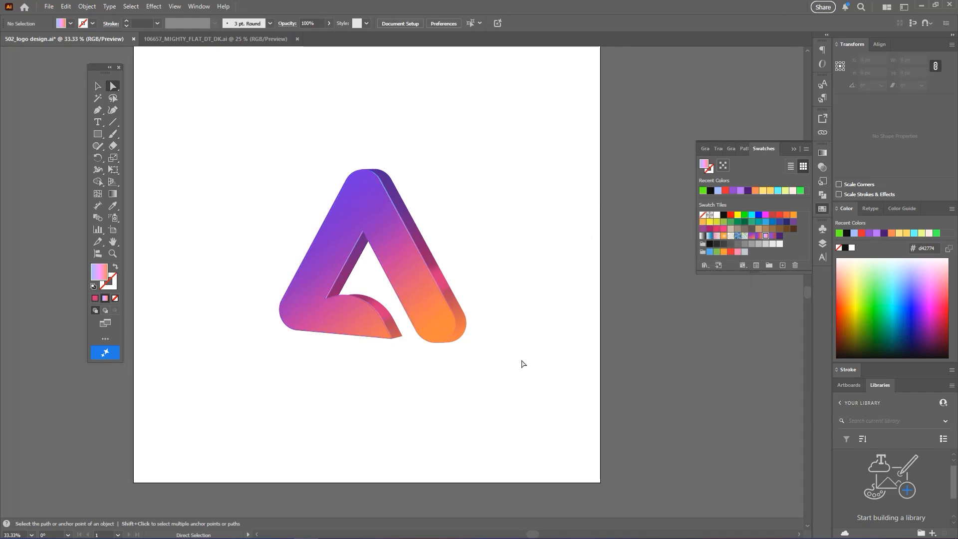
# Split the back depth shape with the Eraser, cutting across the apex and through the lower crossbar to make separate pieces
pyautogui.scroll(1, 288, 186)
pyautogui.click(393, 290)
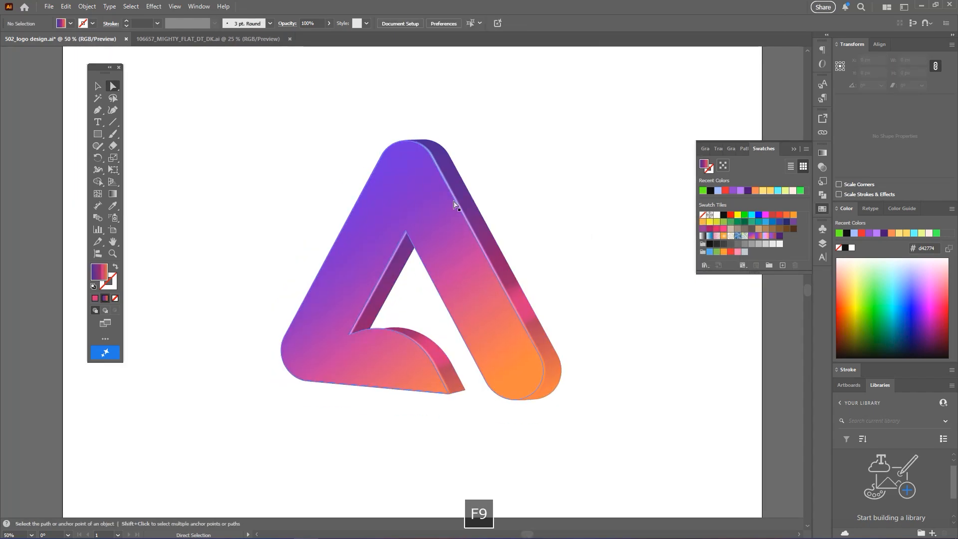
pyautogui.click(460, 206)
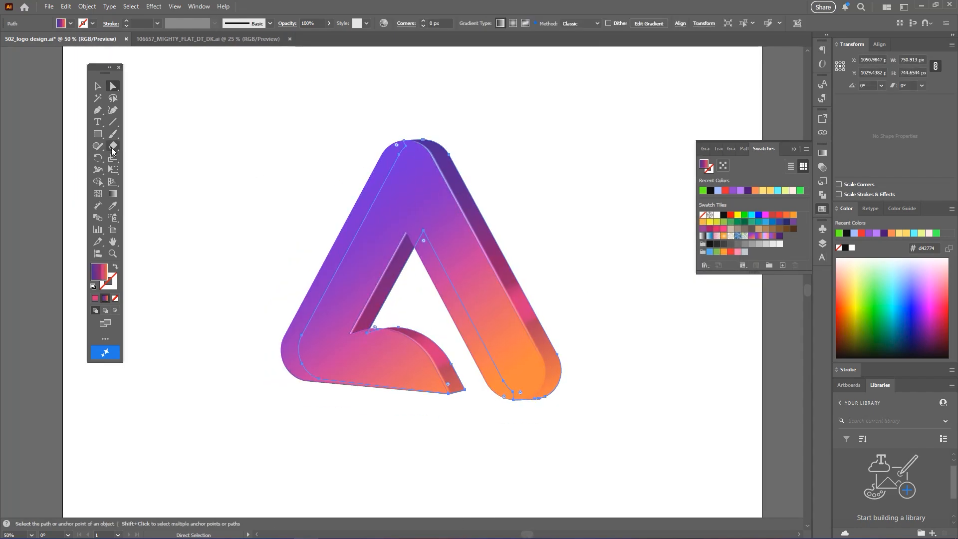
pyautogui.click(114, 147)
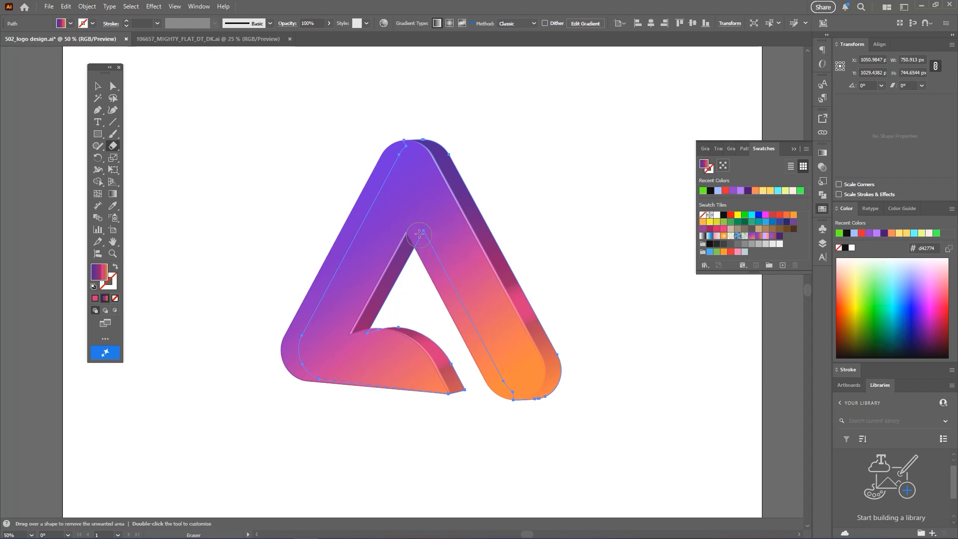
pyautogui.moveTo(382, 154)
pyautogui.mouseDown()
pyautogui.moveTo(428, 229)
pyautogui.moveTo(435, 278)
pyautogui.moveTo(422, 303)
pyautogui.mouseUp()
pyautogui.scroll(1, 386, 321)
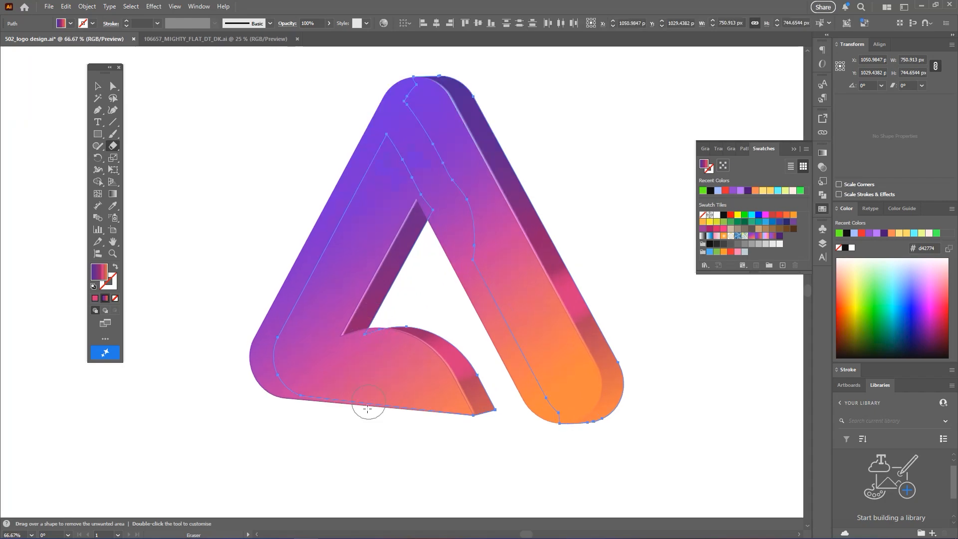
pyautogui.moveTo(364, 421)
pyautogui.mouseDown()
pyautogui.moveTo(359, 399)
pyautogui.moveTo(383, 304)
pyautogui.mouseUp()
# Fill the depth piece along the inside of the left leg with the solid dark purple #3a0769
pyautogui.press('a')
pyautogui.click(382, 420)
pyautogui.click(381, 286)
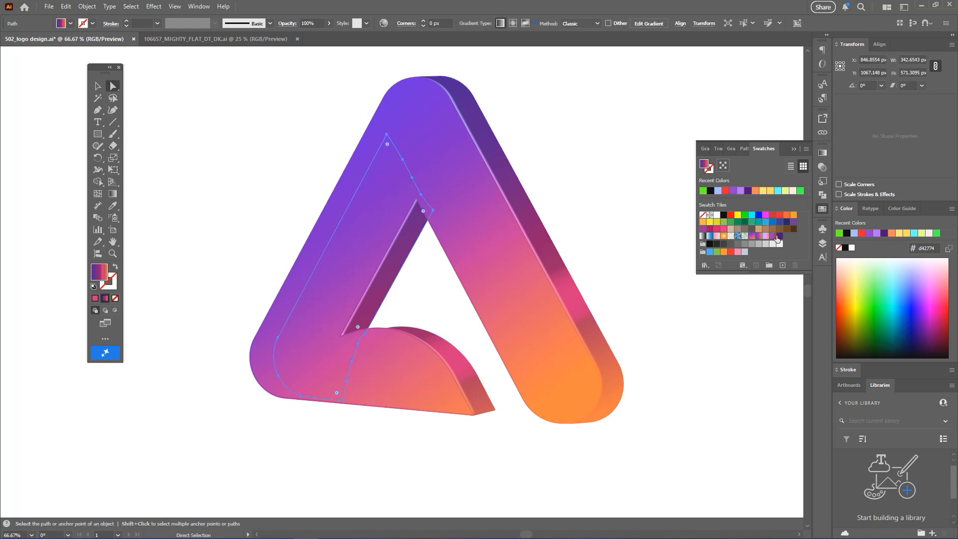
pyautogui.click(776, 239)
pyautogui.hotkey('ctrl', 'z')
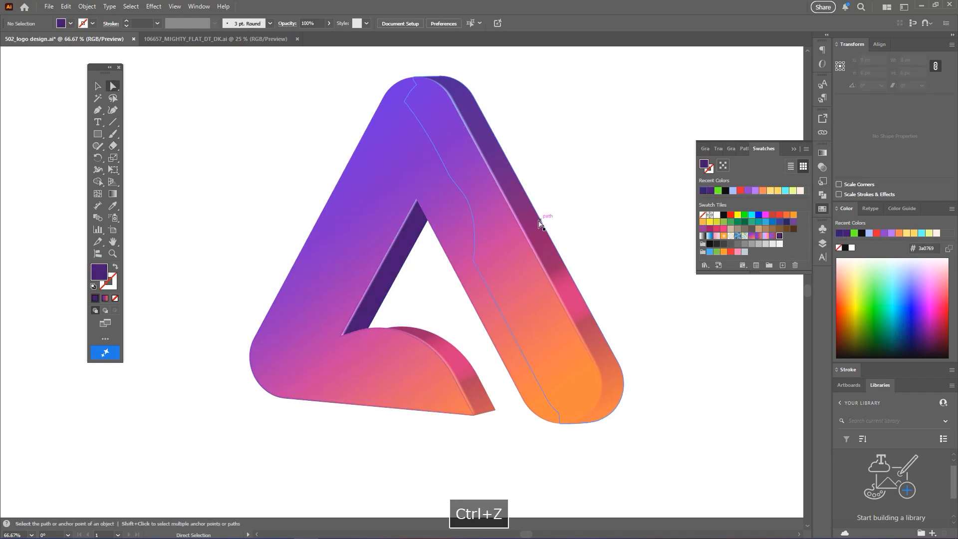
# Fill the right leg's depth piece with the purple-to-red gradient swatch and run it down the leg at about -60°
pyautogui.click(539, 221)
pyautogui.click(773, 237)
pyautogui.moveTo(562, 226); pyautogui.dragTo(539, 233)
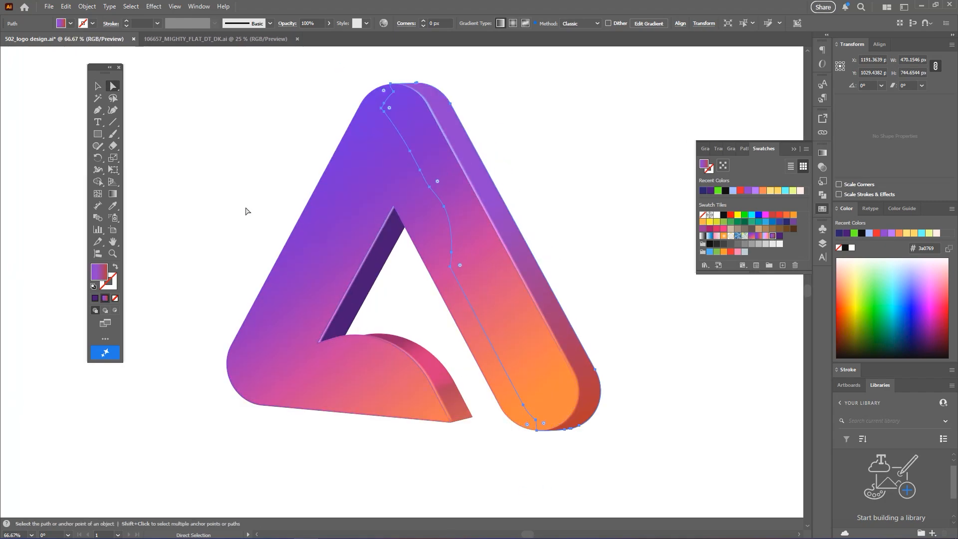
pyautogui.click(114, 196)
pyautogui.moveTo(394, 93)
pyautogui.mouseDown()
pyautogui.moveTo(524, 261)
pyautogui.moveTo(577, 412)
pyautogui.mouseUp()
# Add a lighter purple stop #a372cc at the start of the right leg's gradient and shift the second stop to about 9%
pyautogui.click(822, 152)
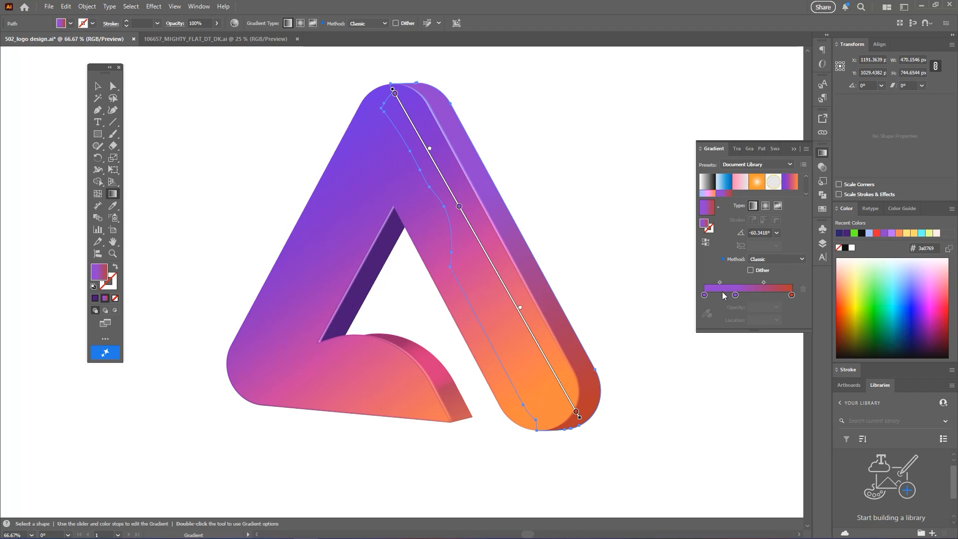
pyautogui.moveTo(705, 296); pyautogui.dragTo(713, 296)
pyautogui.click(707, 295)
pyautogui.doubleClick(708, 294)
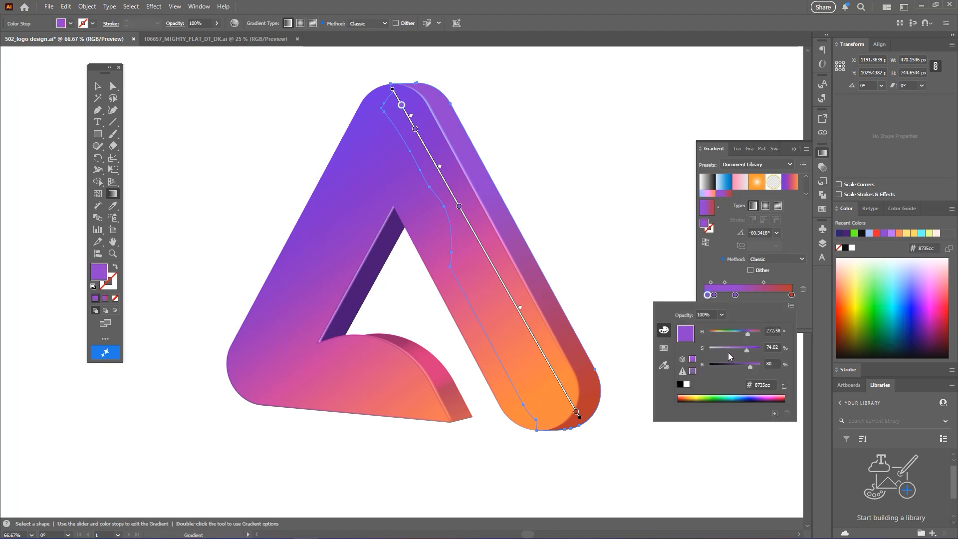
pyautogui.moveTo(741, 349); pyautogui.dragTo(732, 348)
pyautogui.moveTo(707, 295); pyautogui.dragTo(704, 294)
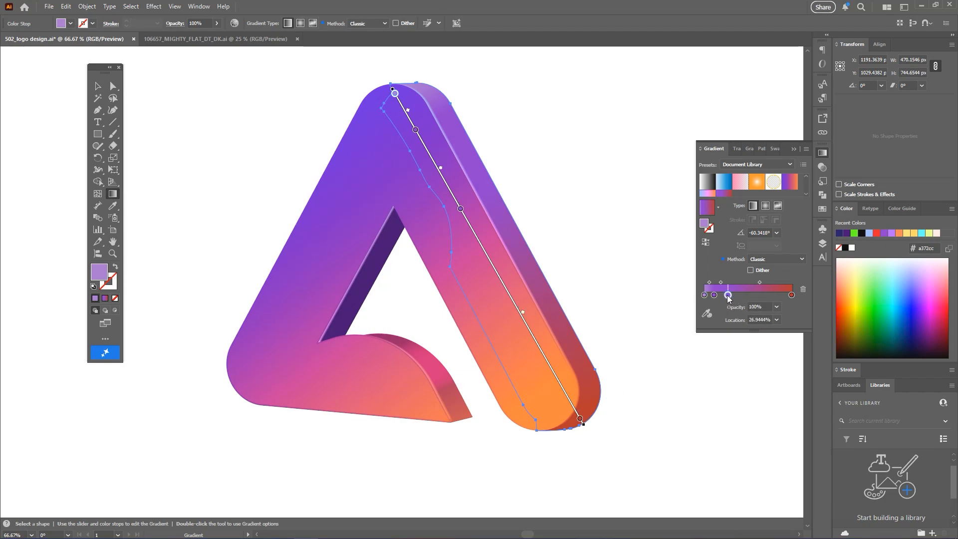
pyautogui.moveTo(728, 296); pyautogui.dragTo(712, 300)
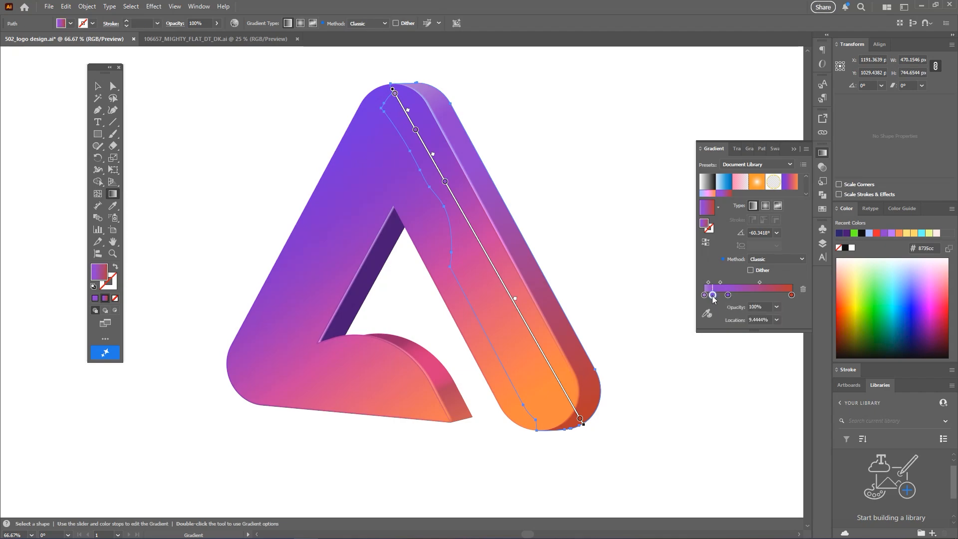
# Shift the pink #d42774 stop of the crossbar depth piece's gradient to about 85%
pyautogui.press('a')
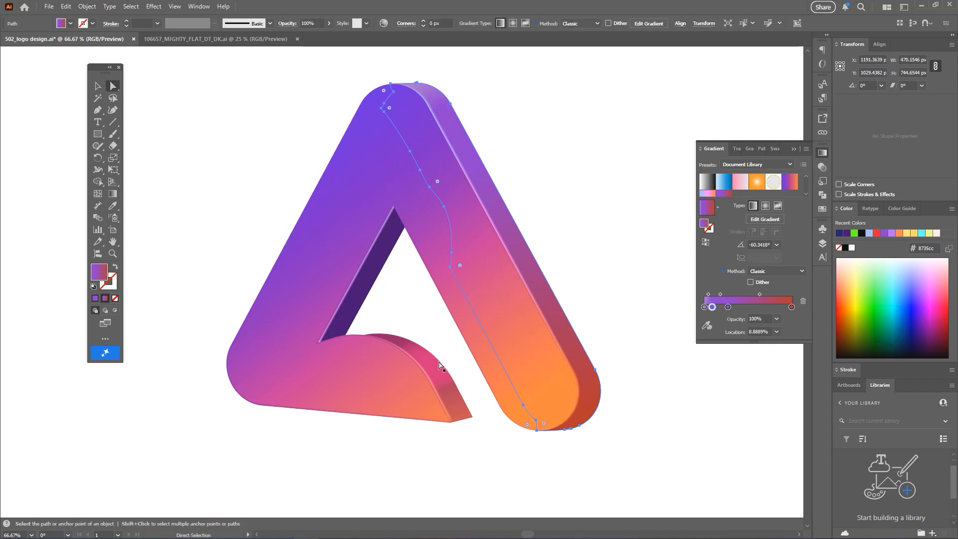
pyautogui.click(442, 368)
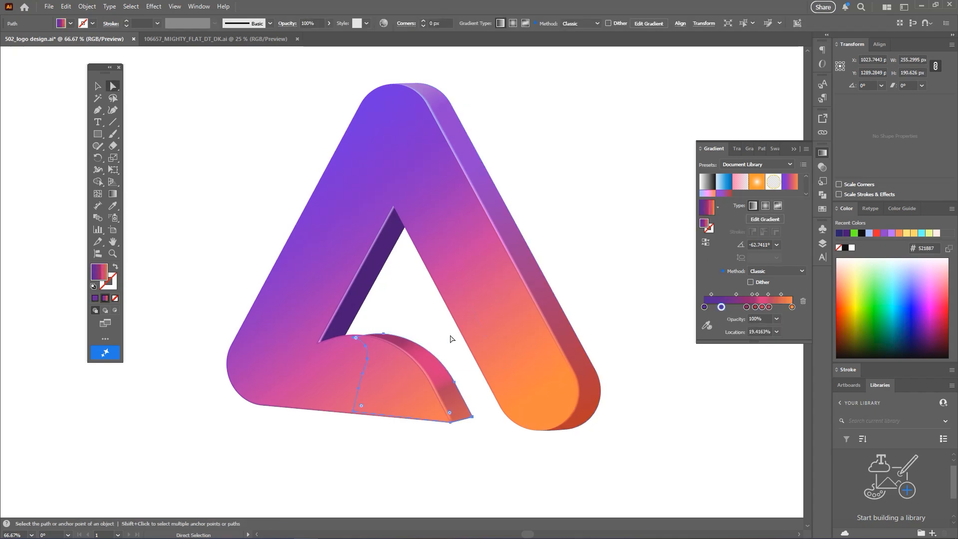
pyautogui.click(793, 307)
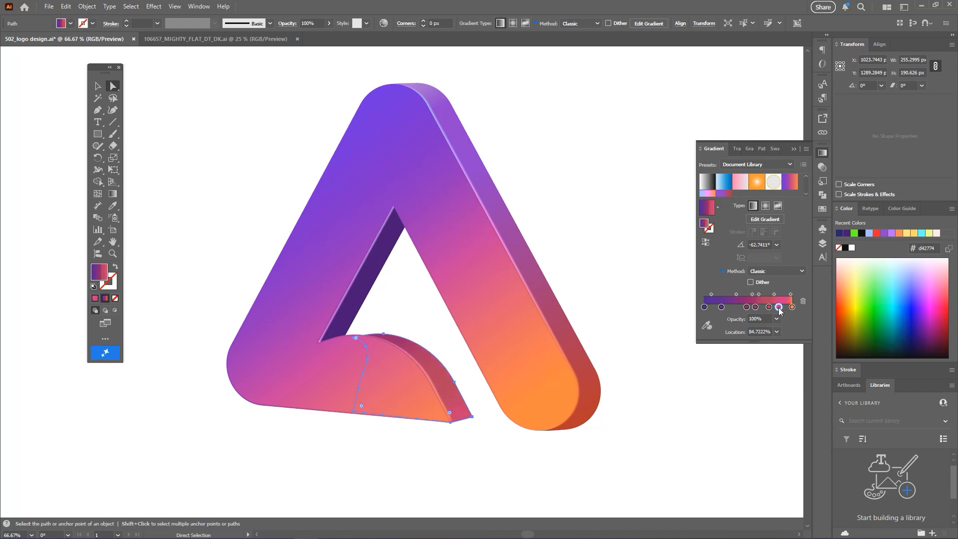
pyautogui.keyDown('alt'); pyautogui.scroll(-1, 405, 346); pyautogui.keyUp('alt')
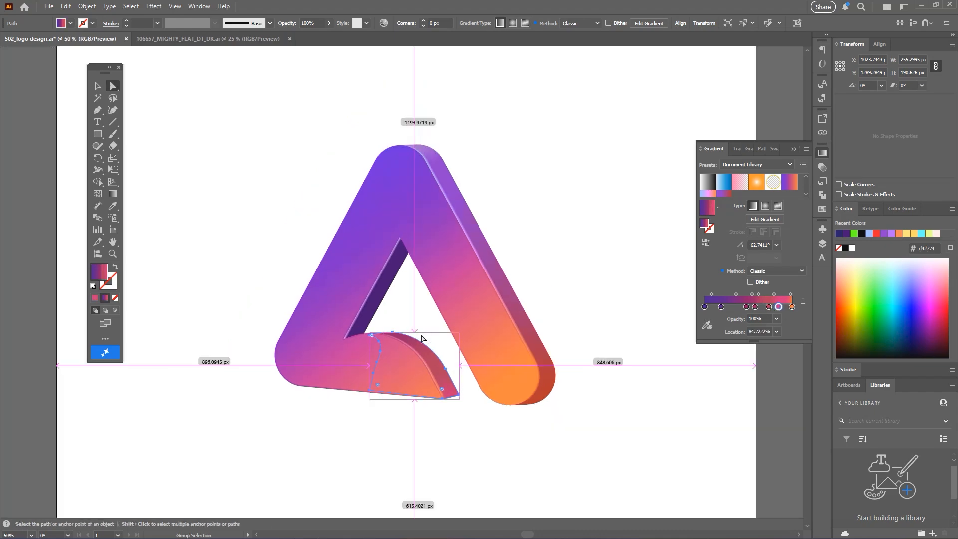
pyautogui.click(381, 422)
# Extend the crossbar depth piece's upper-left anchor into the inner notch and curve its edge to cover the dark corner
pyautogui.keyDown('alt'); pyautogui.scroll(2, 373, 346); pyautogui.keyUp('alt')
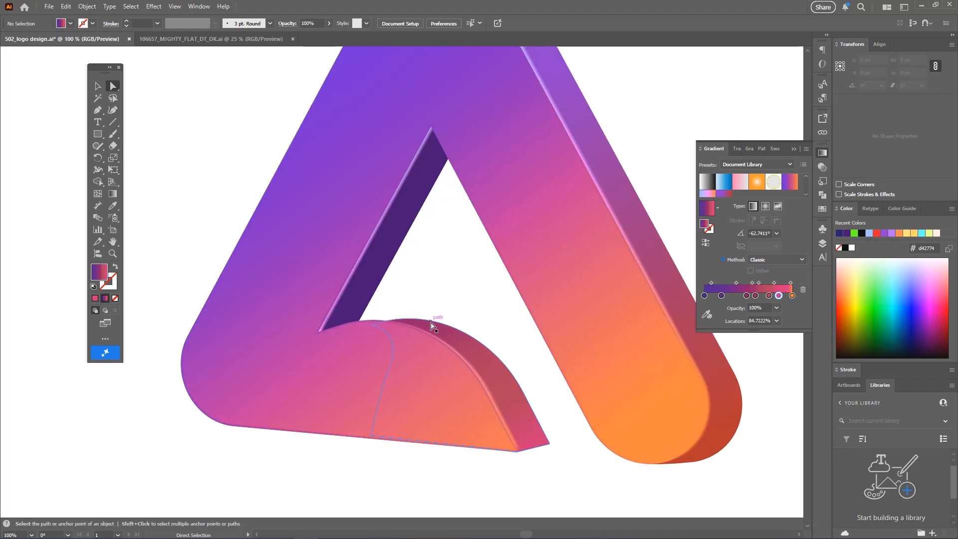
pyautogui.moveTo(374, 326); pyautogui.dragTo(368, 304)
pyautogui.keyDown('alt'); pyautogui.scroll(1, 375, 321); pyautogui.keyUp('alt')
pyautogui.click(460, 280)
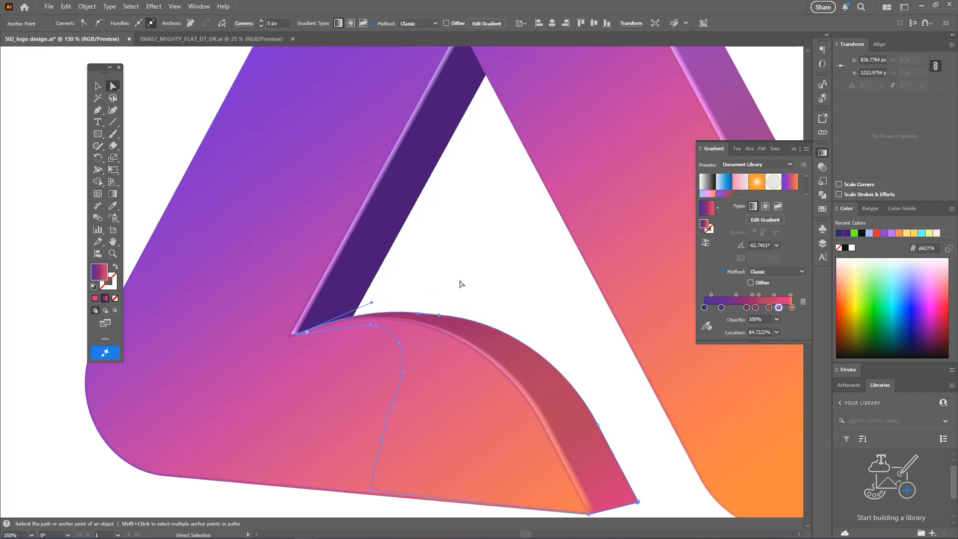
pyautogui.scroll(-2, 460, 281)
pyautogui.scroll(-1, 411, 412)
pyautogui.moveTo(411, 412); pyautogui.dragTo(370, 394)
pyautogui.scroll(1, 443, 342)
# Redirect the crossbar depth piece's gradient diagonally from the inner notch to the bar's tip at about -41°
pyautogui.click(444, 343)
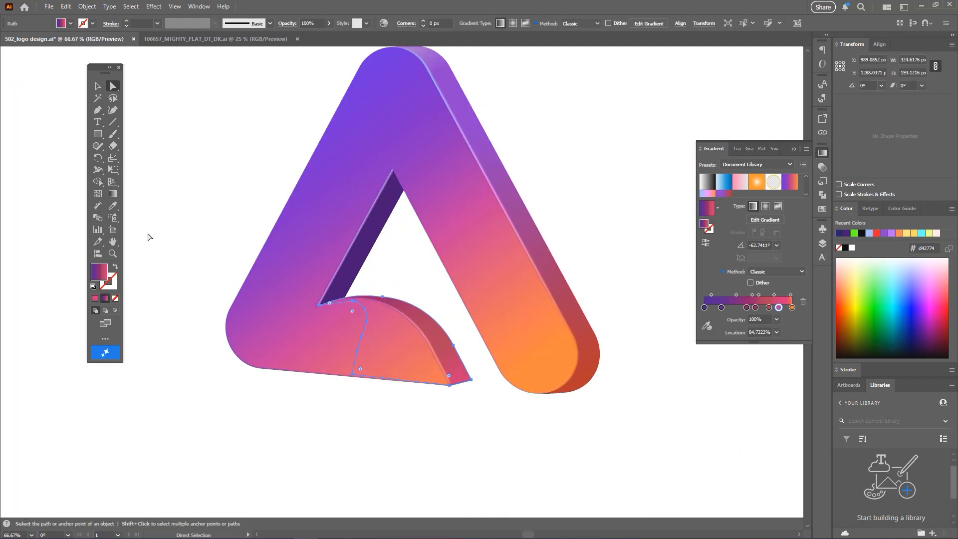
pyautogui.click(113, 194)
pyautogui.moveTo(325, 284)
pyautogui.mouseDown()
pyautogui.moveTo(383, 324)
pyautogui.moveTo(455, 401)
pyautogui.mouseUp()
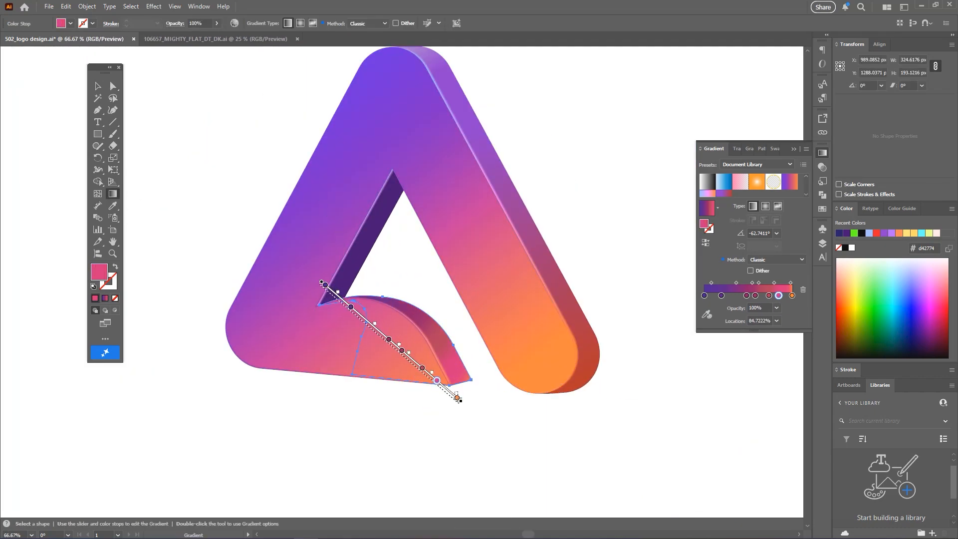
# Shift the second stop of the crossbar depth piece's gradient to about 26% and set its first stop to #380b8f
pyautogui.click(727, 295)
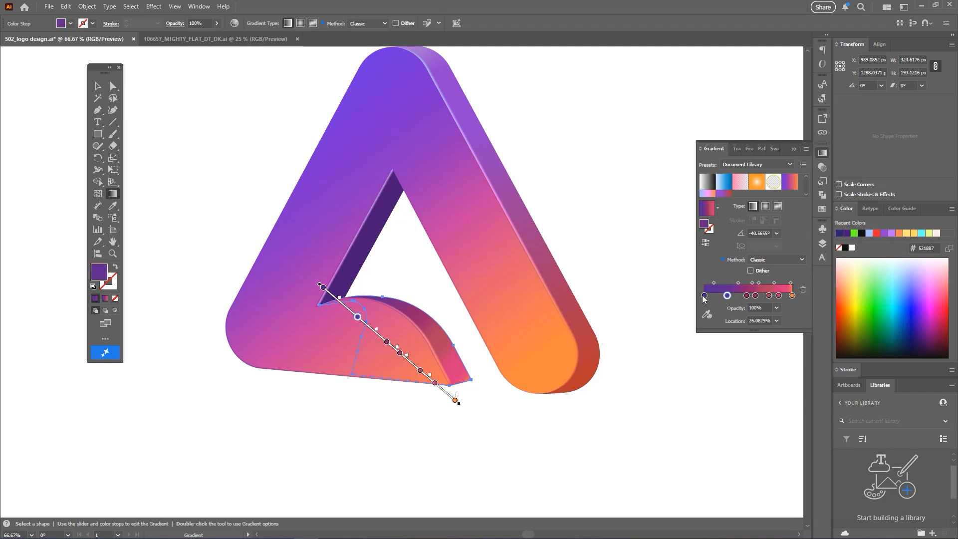
pyautogui.doubleClick(704, 296)
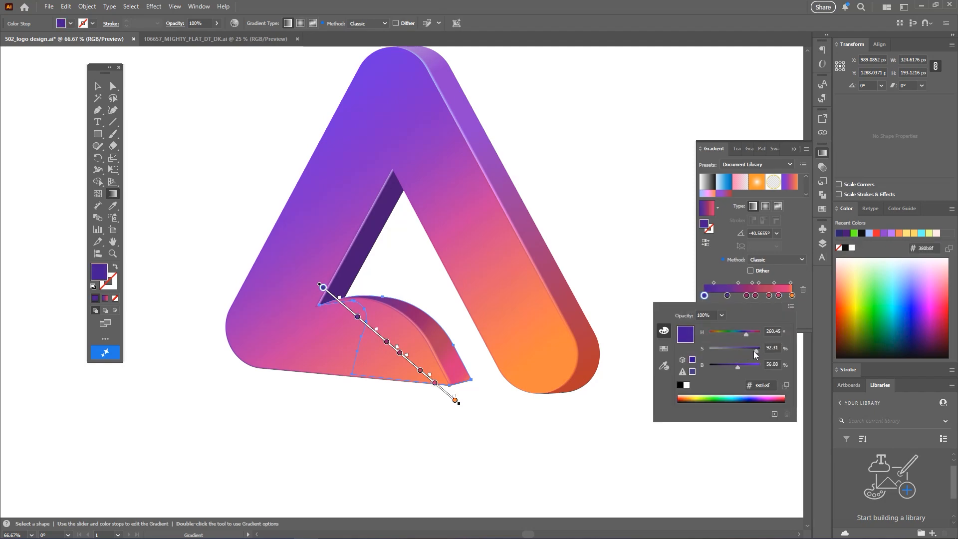
pyautogui.click(113, 88)
pyautogui.keyDown('alt'); pyautogui.scroll(1, 452, 324); pyautogui.keyUp('alt')
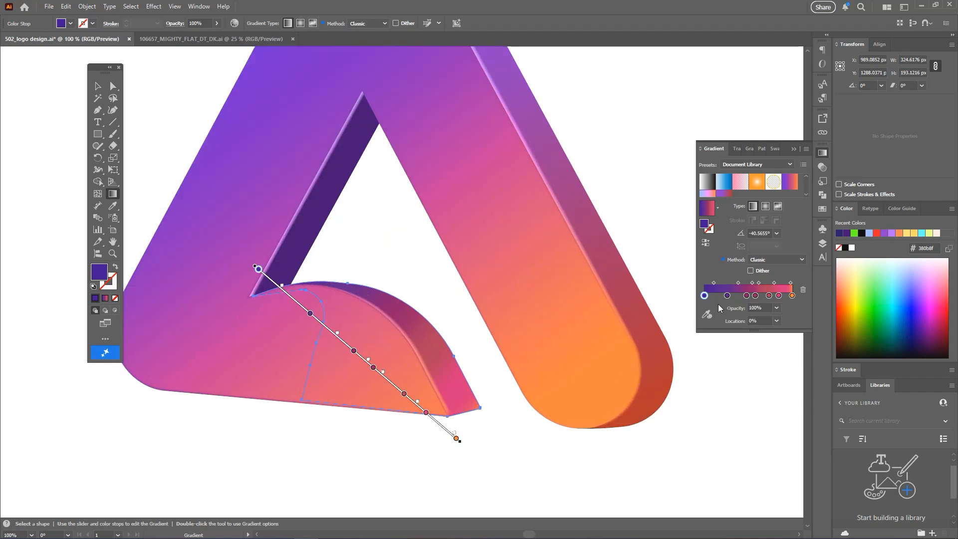
# Set the crossbar depth piece's fifth gradient stop to #ed4770 and move the #951c5a stop closer to the stop before it
pyautogui.doubleClick(769, 297)
pyautogui.moveTo(746, 369); pyautogui.dragTo(755, 367)
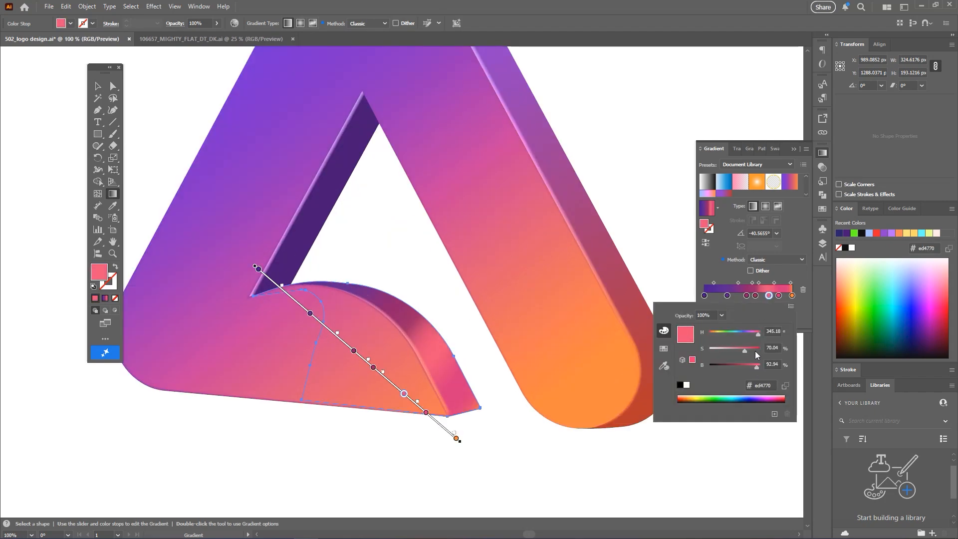
pyautogui.click(760, 282)
pyautogui.moveTo(760, 281); pyautogui.dragTo(753, 296)
pyautogui.click(755, 282)
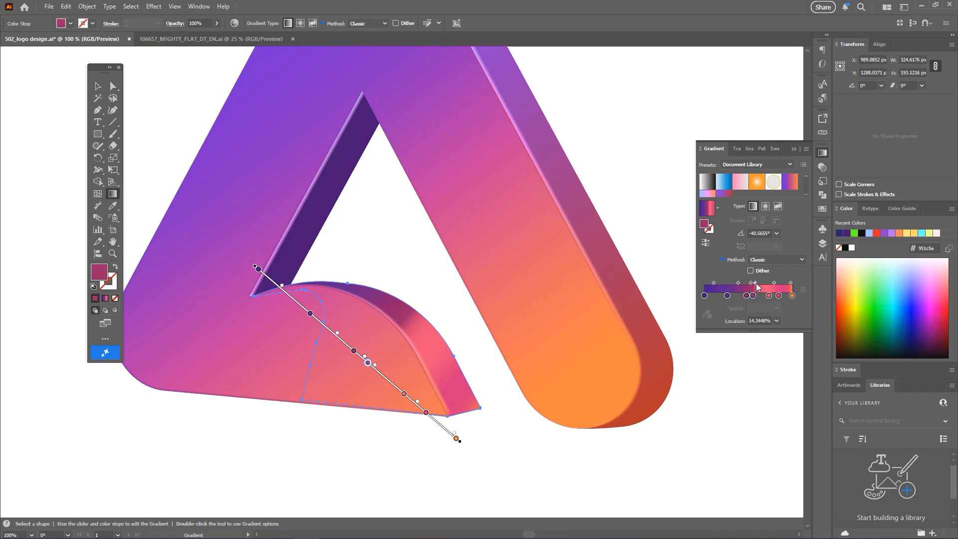
pyautogui.click(758, 284)
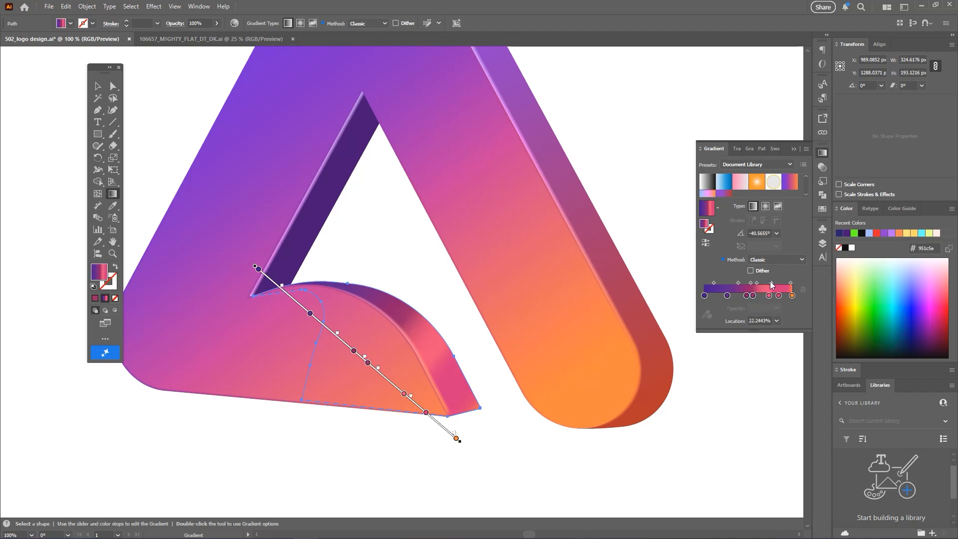
# Shift the #ed4770 stop to about 69% and set the midpoint between it and the #951c5a stop to 33%
pyautogui.moveTo(769, 297); pyautogui.dragTo(762, 297)
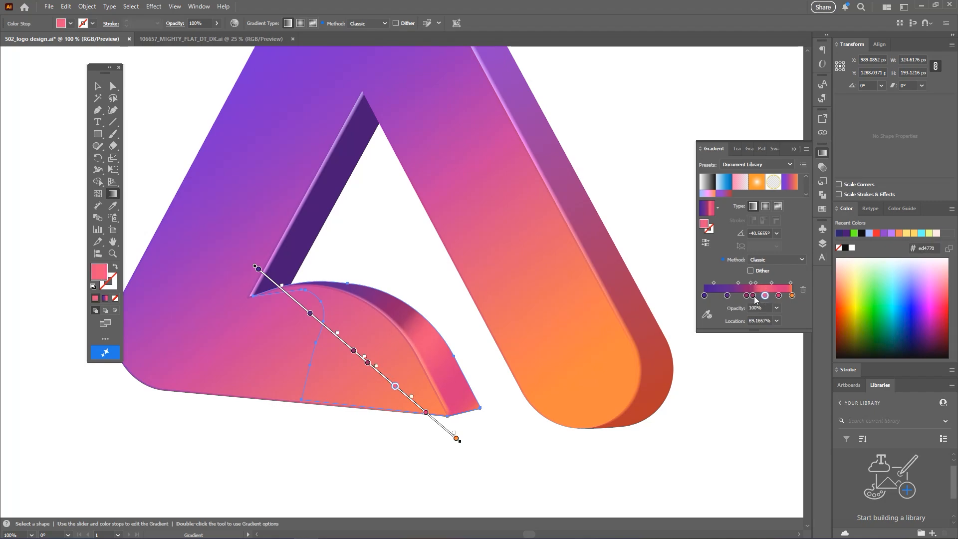
pyautogui.click(754, 283)
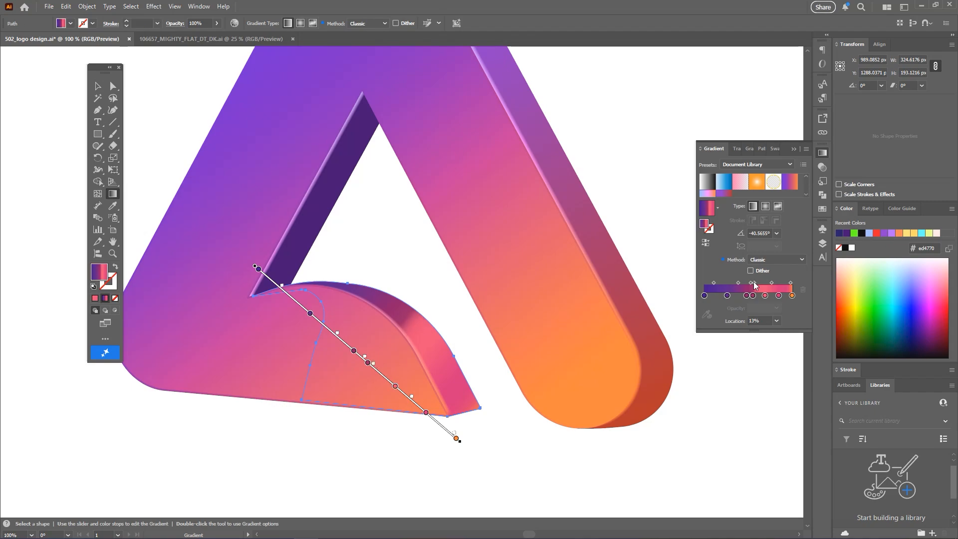
pyautogui.moveTo(754, 284); pyautogui.dragTo(757, 284)
# Redirect the crossbar depth piece's gradient to about -70° and set its pink stop at about 69% to #ed2b5b
pyautogui.hotkey('ctrl', '-')
pyautogui.moveTo(438, 381); pyautogui.dragTo(385, 419)
pyautogui.hotkey('ctrl', '+')
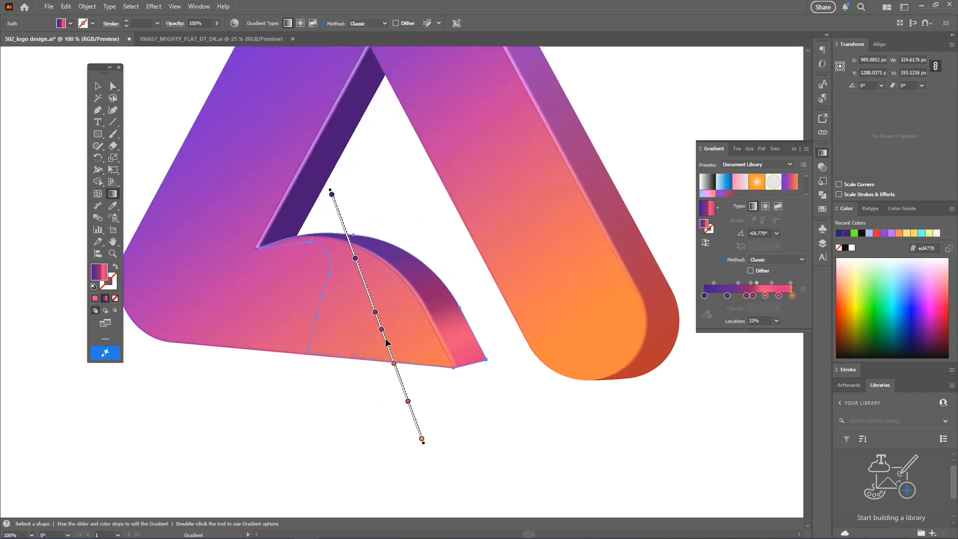
pyautogui.doubleClick(765, 296)
pyautogui.moveTo(745, 351); pyautogui.dragTo(750, 352)
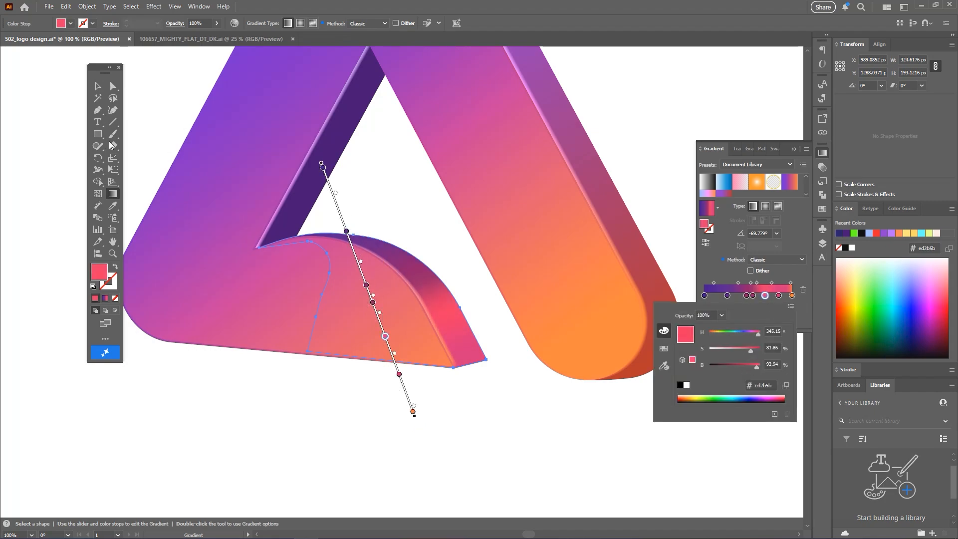
# Group all pieces of the letter A logo and fit the artboard in the window
pyautogui.click(98, 87)
pyautogui.click(277, 418)
pyautogui.hotkey('ctrl', '-')
pyautogui.hotkey('ctrl', '-')
pyautogui.hotkey('ctrl', '-')
pyautogui.moveTo(236, 185); pyautogui.dragTo(495, 393)
pyautogui.hotkey('ctrl', 'g')
pyautogui.hotkey('ctrl', '0')
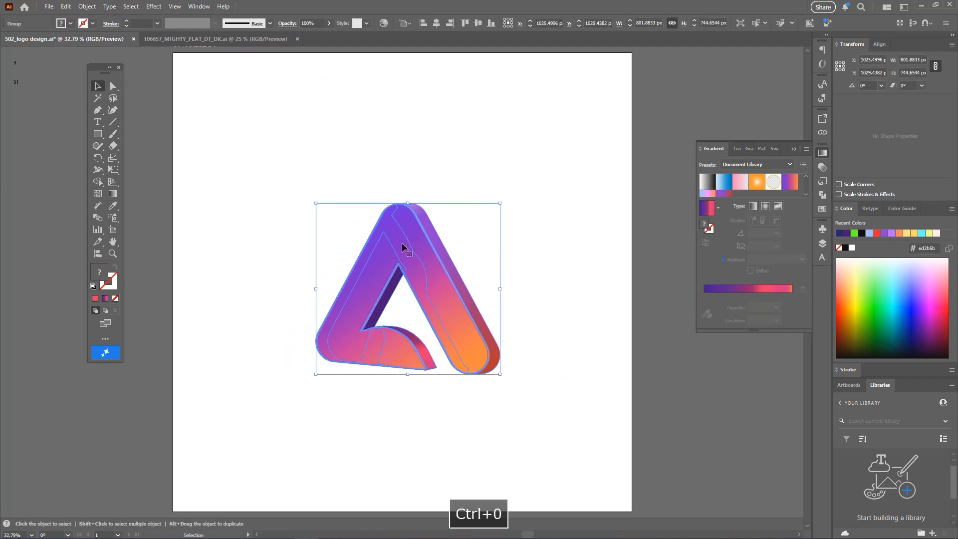
# Draw a 2000 × 2000 px rectangle covering the whole artboard and send it behind the logo
pyautogui.click(123, 151)
pyautogui.click(98, 133)
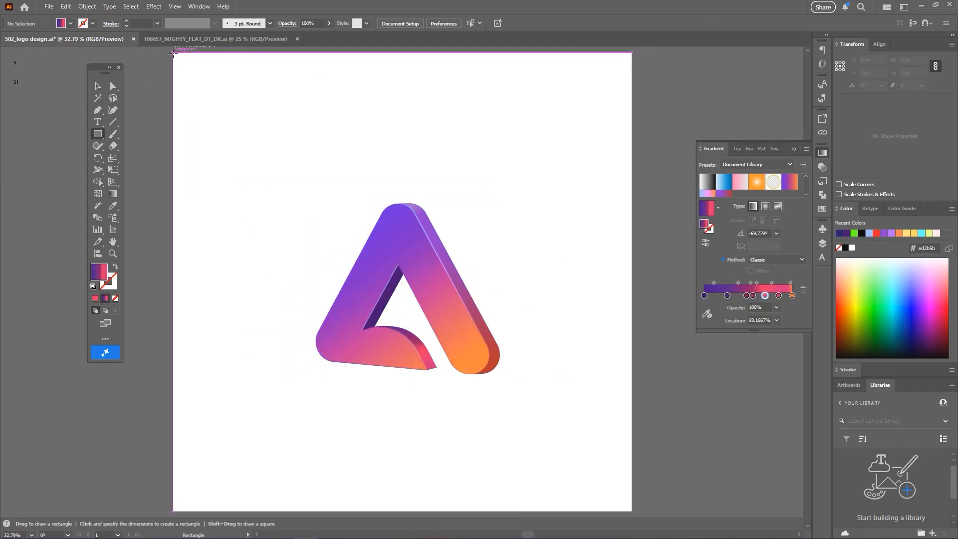
pyautogui.moveTo(174, 54); pyautogui.dragTo(631, 511)
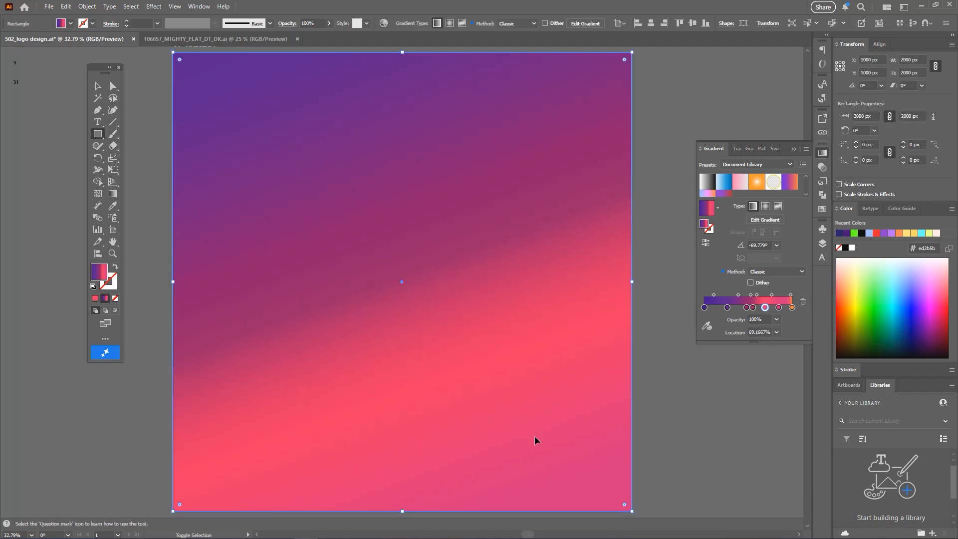
pyautogui.hotkey('ctrl', 'shift', '[')
# Fill the background rectangle with the very dark purple #0f010e
pyautogui.click(839, 233)
pyautogui.click(862, 233)
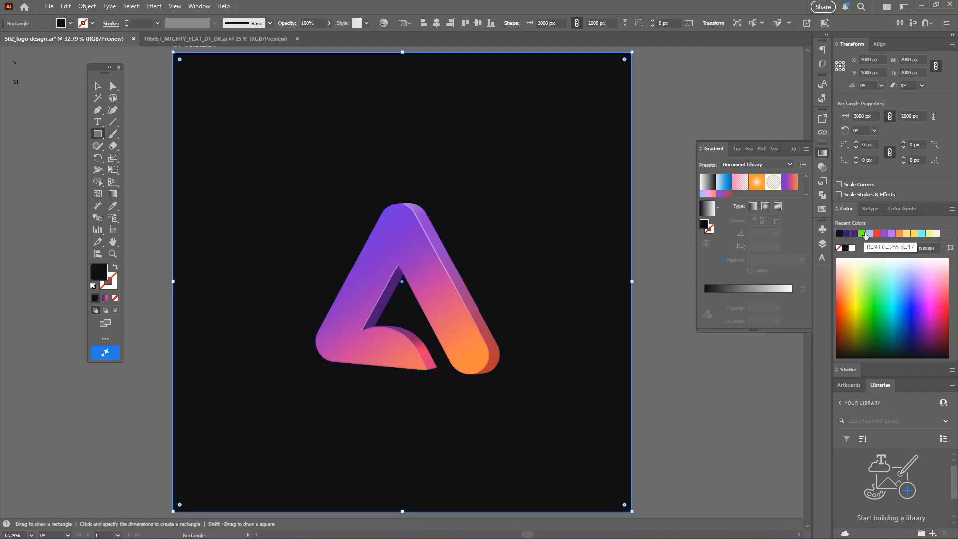
pyautogui.click(892, 233)
pyautogui.doubleClick(97, 275)
pyautogui.moveTo(703, 152); pyautogui.dragTo(703, 139)
pyautogui.click(681, 189)
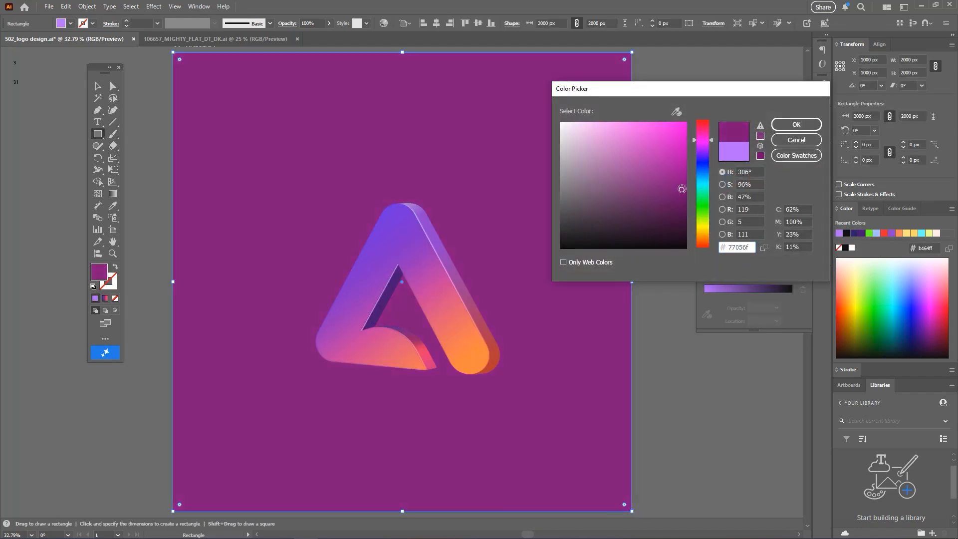
pyautogui.moveTo(682, 202); pyautogui.dragTo(679, 239)
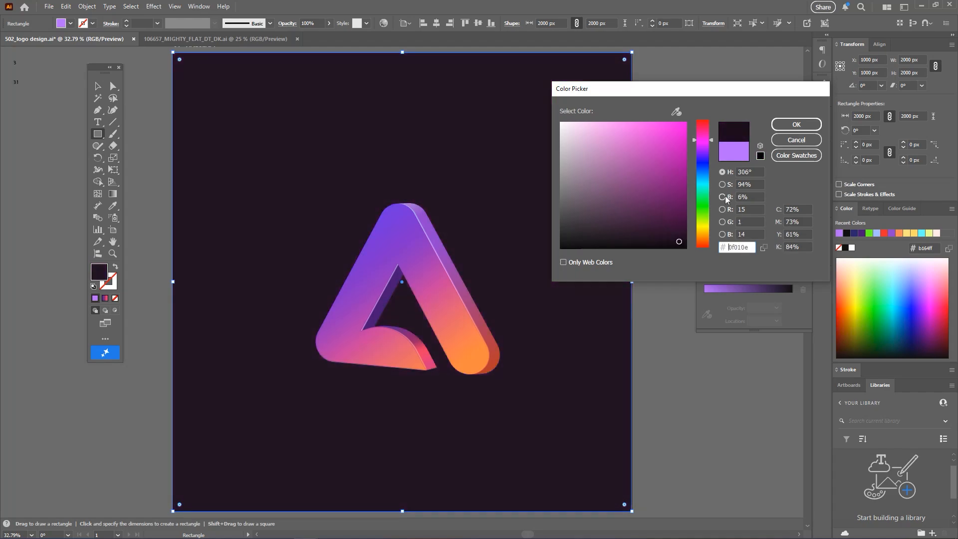
pyautogui.click(796, 124)
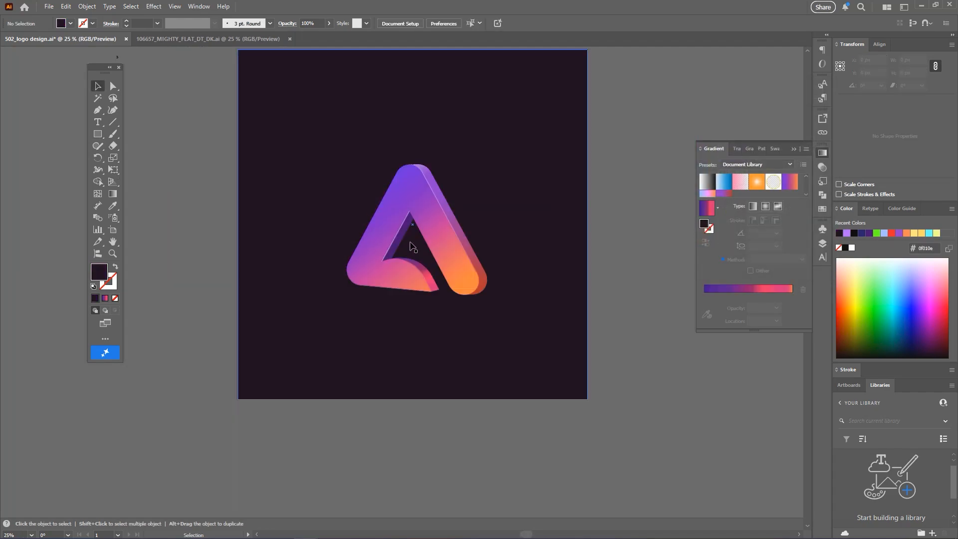
# Add a purple #8735cc stop at about 24% to the edge highlight's gradient and redirect it almost vertically at about -92°
pyautogui.press('a')
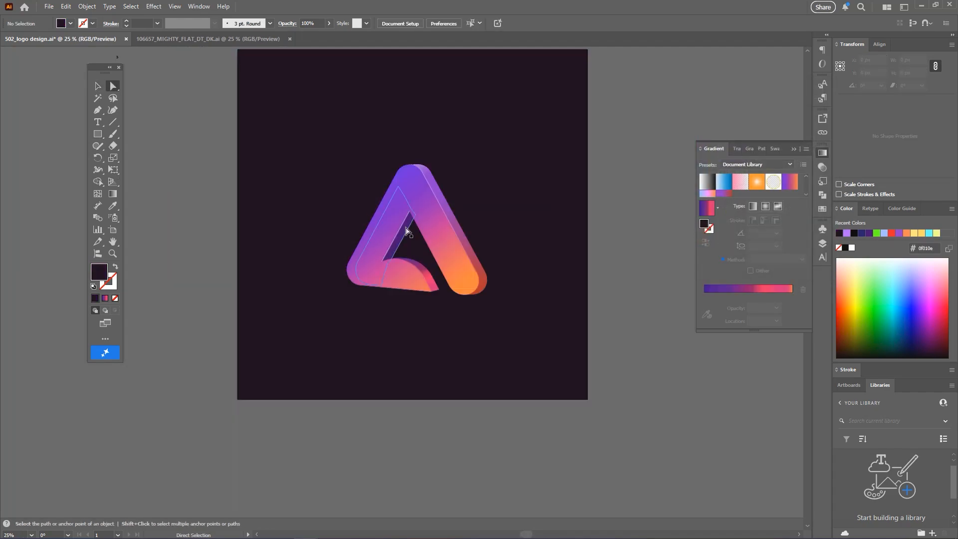
pyautogui.scroll(4, 406, 227)
pyautogui.click(407, 228)
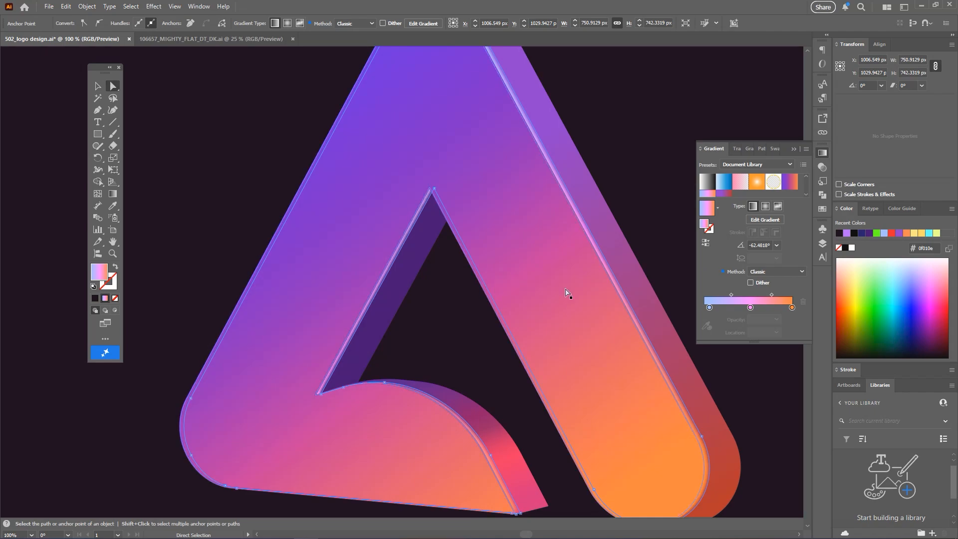
pyautogui.moveTo(709, 307); pyautogui.dragTo(725, 306)
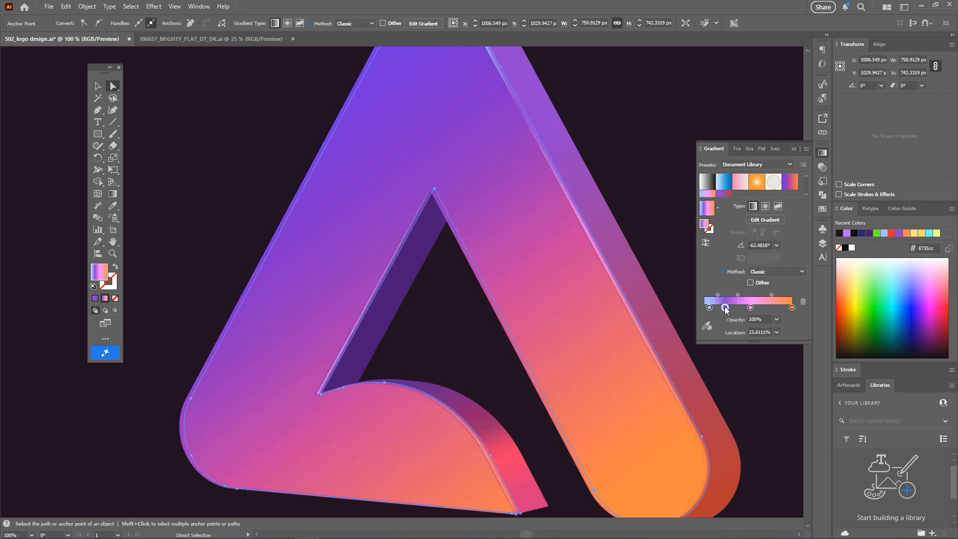
pyautogui.hotkey('ctrl', 'z')
pyautogui.scroll(-1, 420, 293)
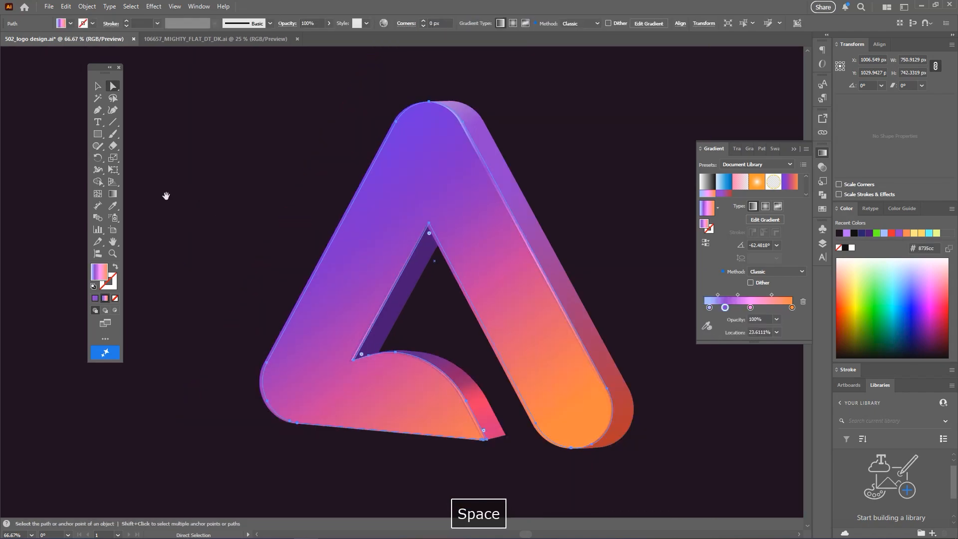
pyautogui.click(113, 193)
pyautogui.moveTo(484, 122); pyautogui.dragTo(470, 432)
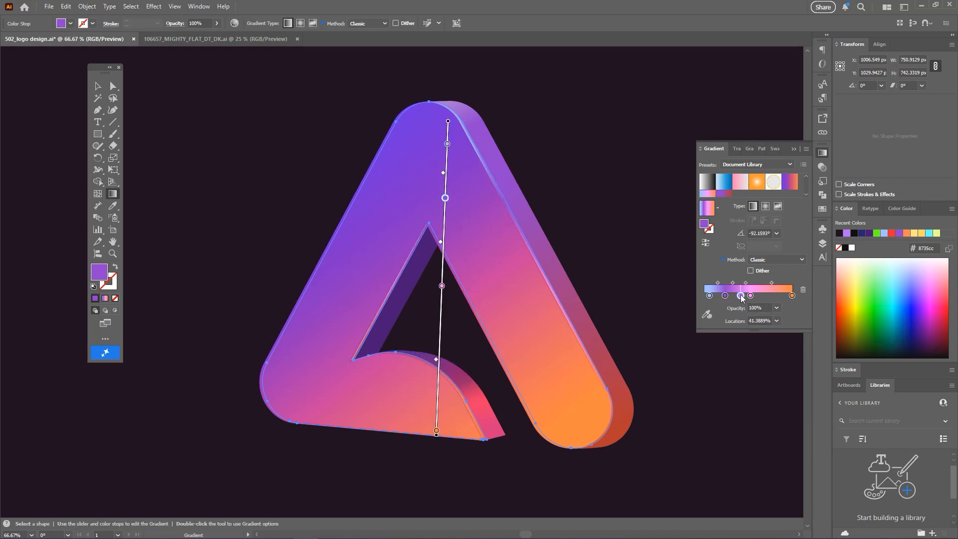
# Add sampled purple stops #9629b2 at about 56% and #942ab5 at about 70% to the highlight's gradient, shifting the pink stop toward orange
pyautogui.press('i')
pyautogui.keyDown('shift'); pyautogui.click(382, 293); pyautogui.keyUp('shift')
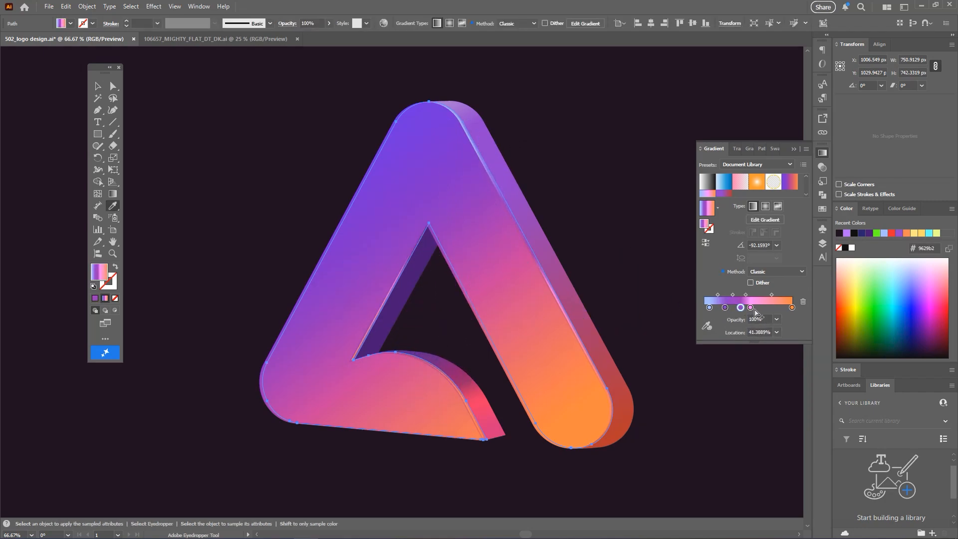
pyautogui.moveTo(751, 308); pyautogui.dragTo(766, 308)
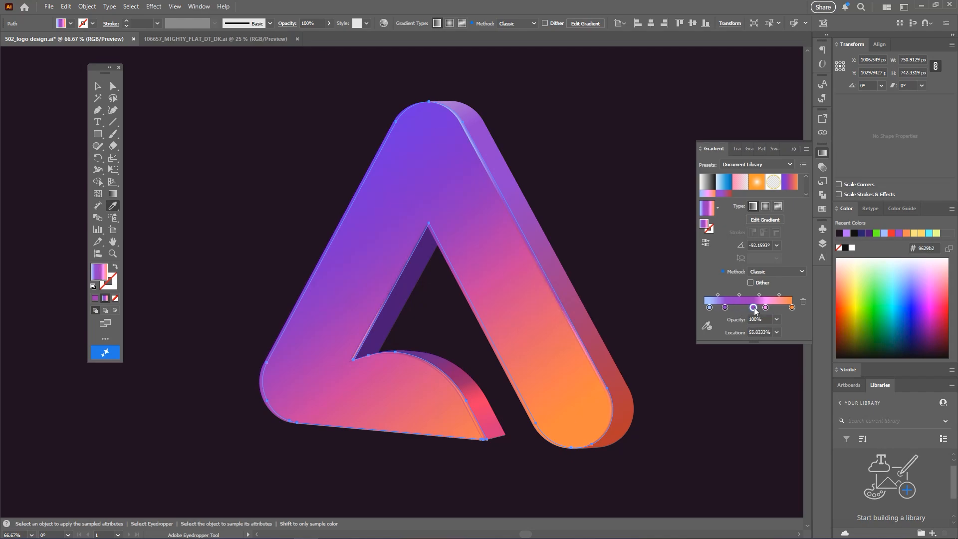
pyautogui.moveTo(777, 308); pyautogui.dragTo(782, 308)
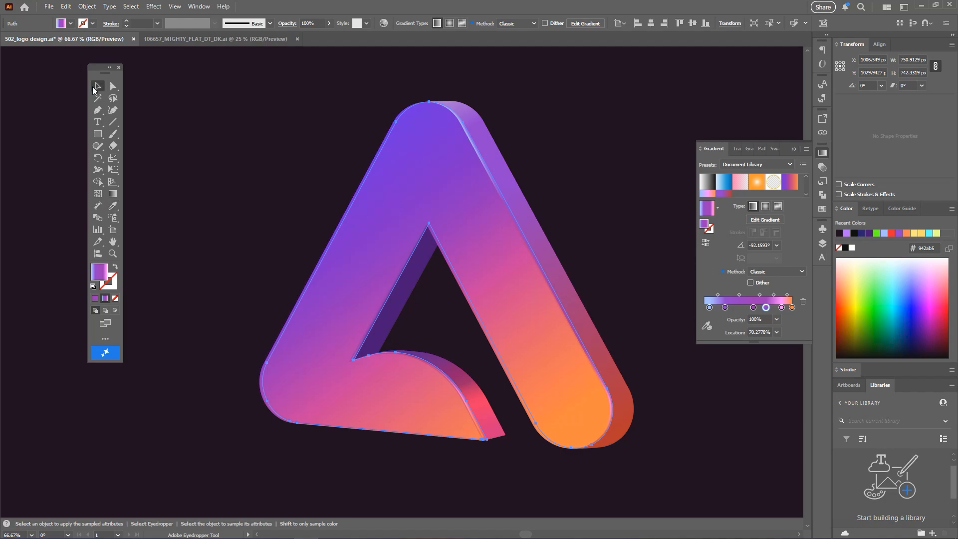
# Select the dark background rectangle and lock it
pyautogui.click(97, 87)
pyautogui.click(299, 284)
pyautogui.hotkey('ctrl', '-')
pyautogui.hotkey('ctrl', '-')
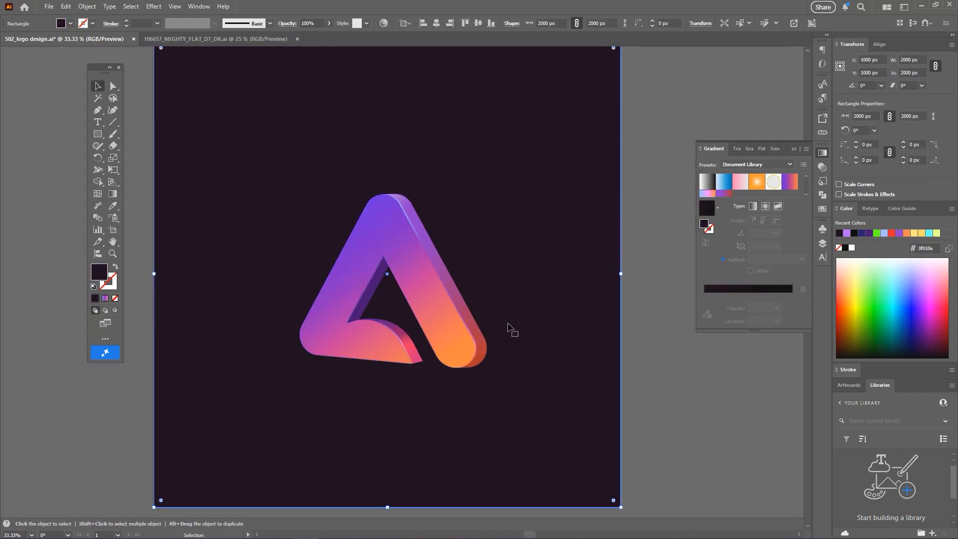
pyautogui.scroll(-1, 508, 324)
pyautogui.hotkey('ctrl', '2')
# Group all the logo artwork, select the group on the artboard, and deselect it
pyautogui.moveTo(169, 172); pyautogui.dragTo(626, 382)
pyautogui.hotkey('ctrl', 'g')
pyautogui.click(622, 384)
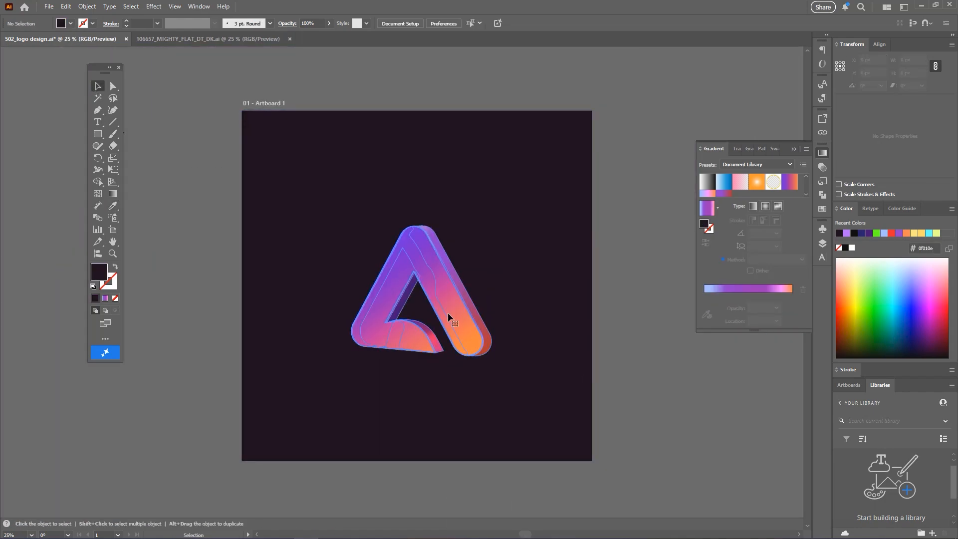
pyautogui.click(448, 314)
pyautogui.click(654, 341)
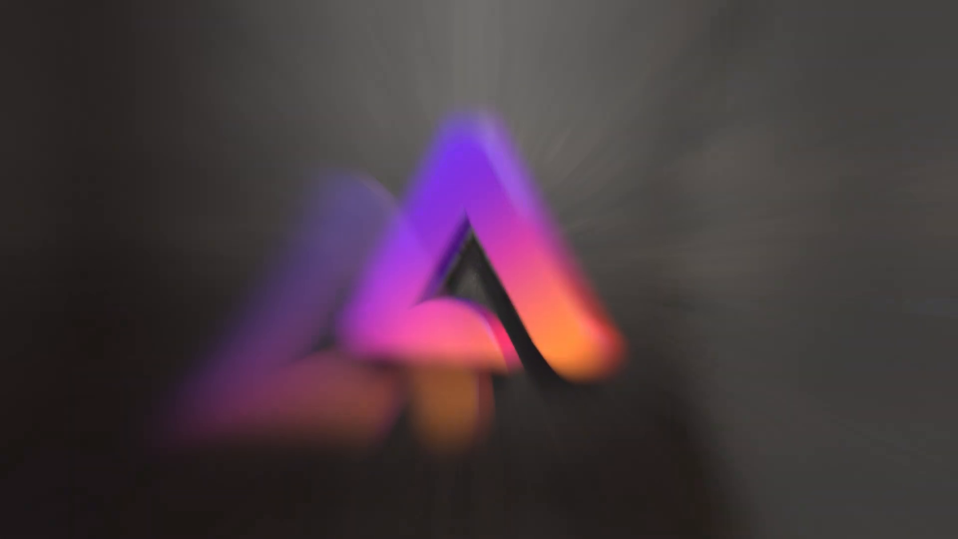